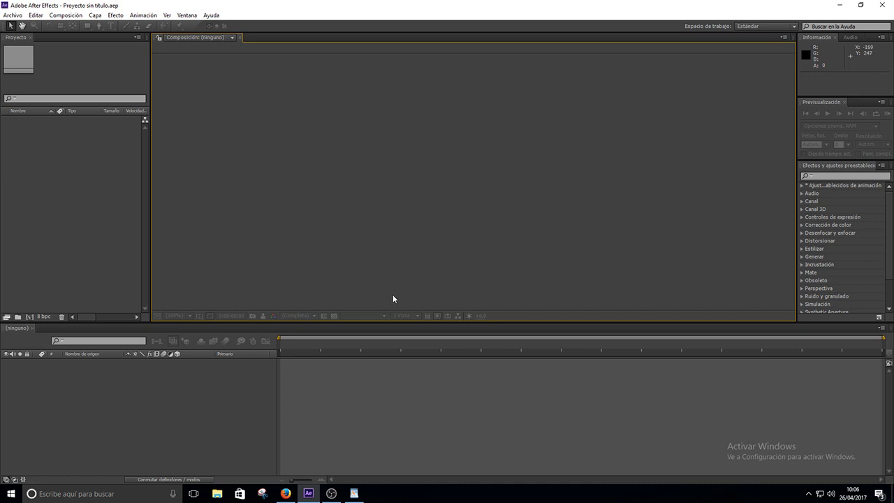
# Step: Make a new composition with the HDTV 1080 25 preset and a 0:00:08:00 duration
pyautogui.click(70, 15)
pyautogui.click(83, 24)
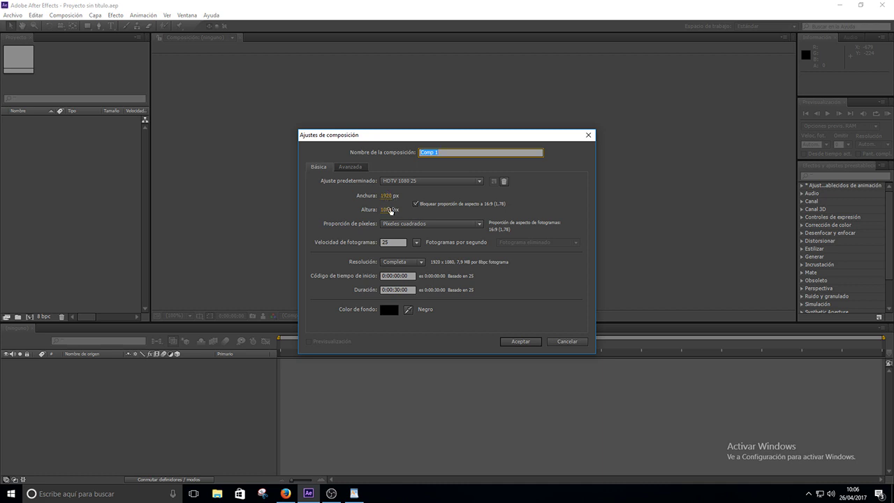
pyautogui.click(397, 289)
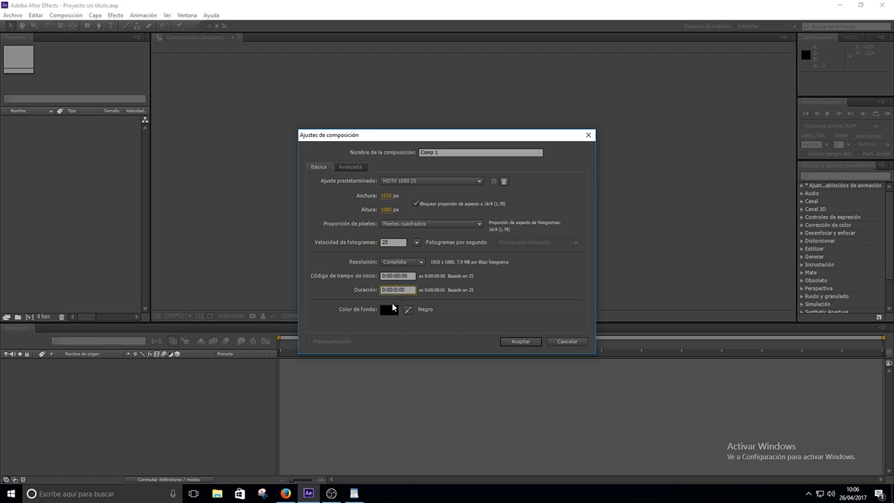
pyautogui.write('380')
pyautogui.click(520, 342)
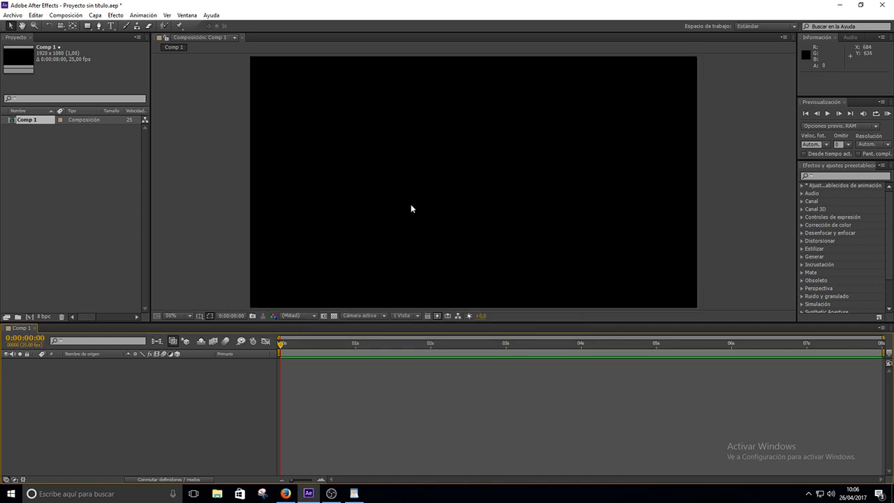
# Step: Drag _DSC0044.MOV from the desktop into the Project panel
pyautogui.press(',')
pyautogui.press(',')
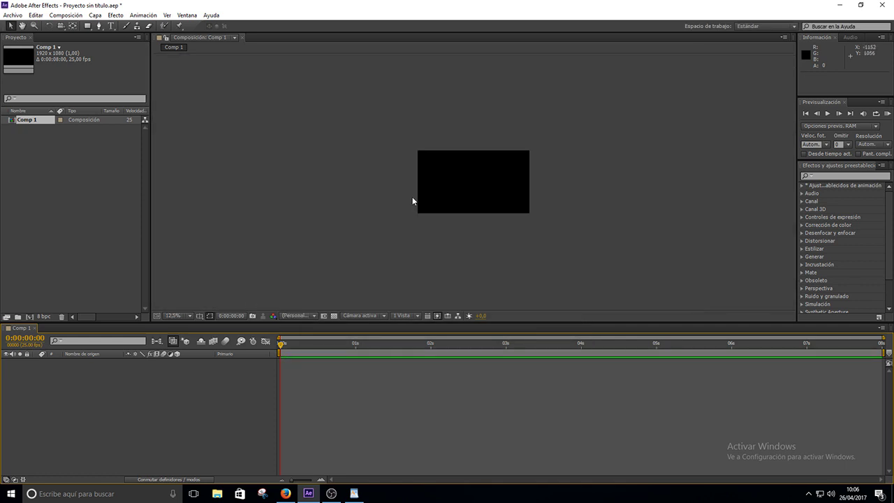
pyautogui.press('.')
pyautogui.press('.')
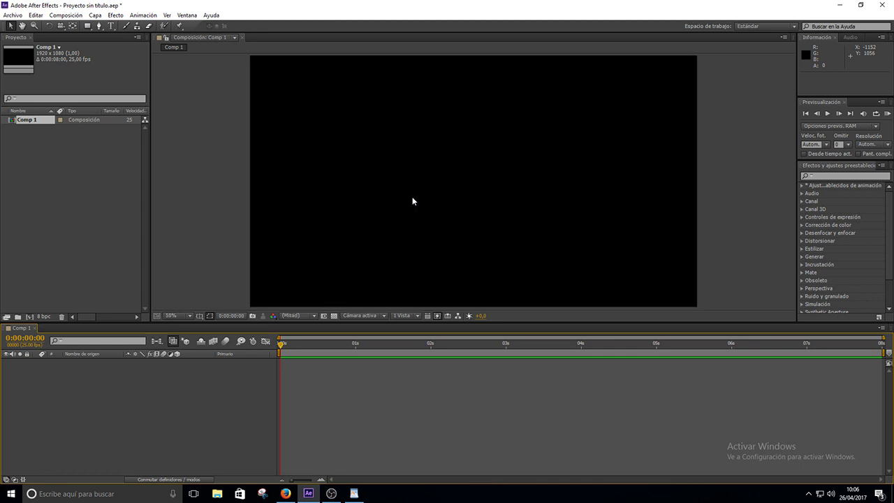
pyautogui.click(893, 493)
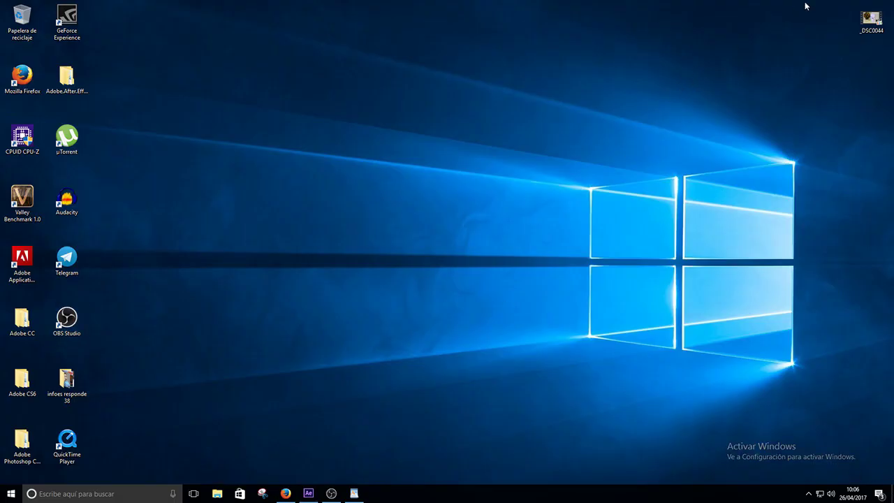
pyautogui.moveTo(867, 21); pyautogui.dragTo(301, 462)
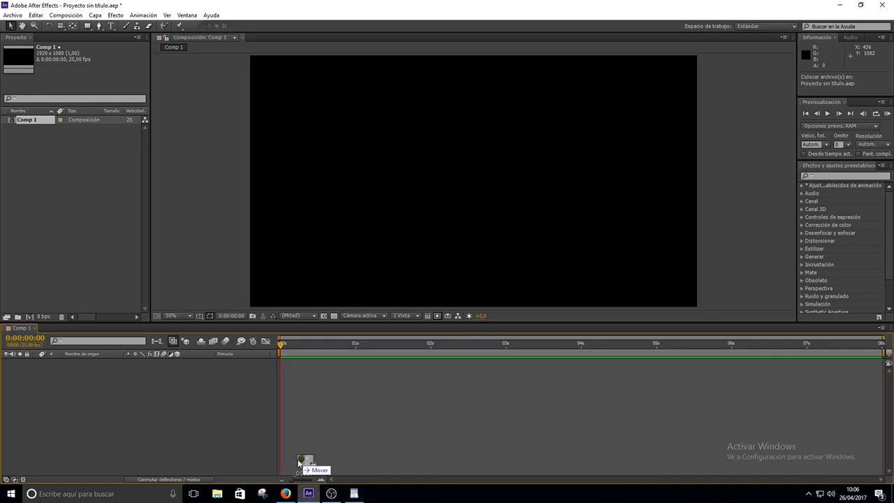
pyautogui.moveTo(301, 463); pyautogui.dragTo(95, 202)
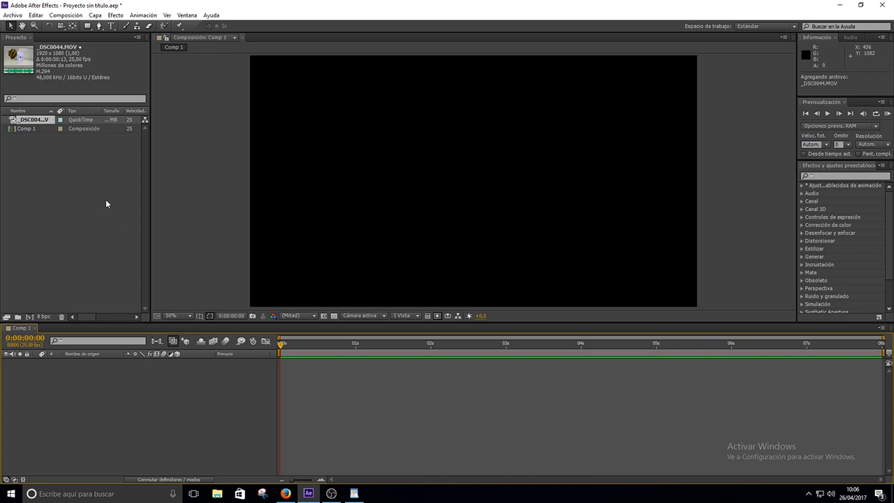
# Step: Drop _DSC0044.MOV into Comp 1, slip it to a later section, and preview to 0:00:01:10
pyautogui.moveTo(35, 119); pyautogui.dragTo(473, 180)
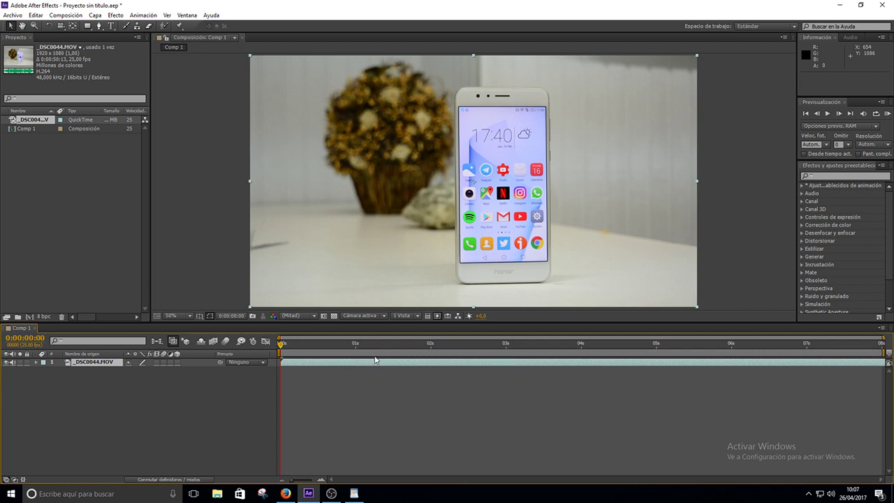
pyautogui.moveTo(848, 367)
pyautogui.mouseDown()
pyautogui.moveTo(619, 363)
pyautogui.moveTo(845, 375)
pyautogui.moveTo(429, 383)
pyautogui.mouseUp()
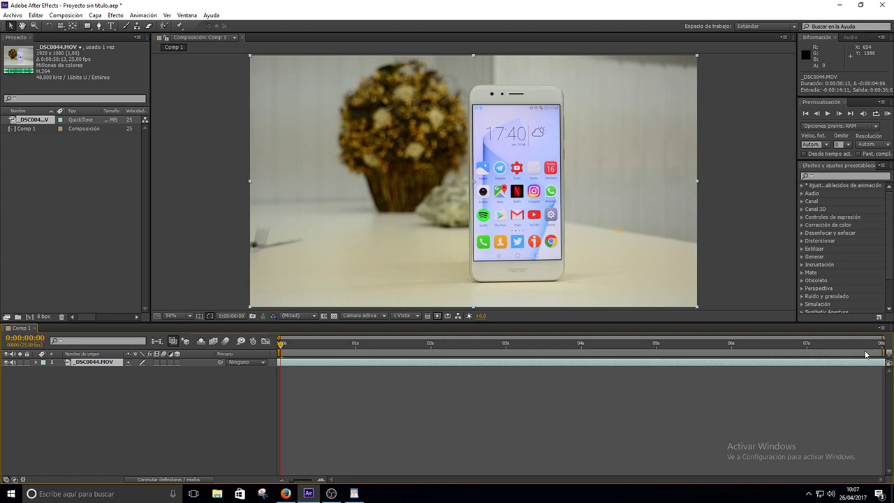
pyautogui.moveTo(666, 345)
pyautogui.mouseDown()
pyautogui.moveTo(431, 364)
pyautogui.moveTo(293, 363)
pyautogui.mouseUp()
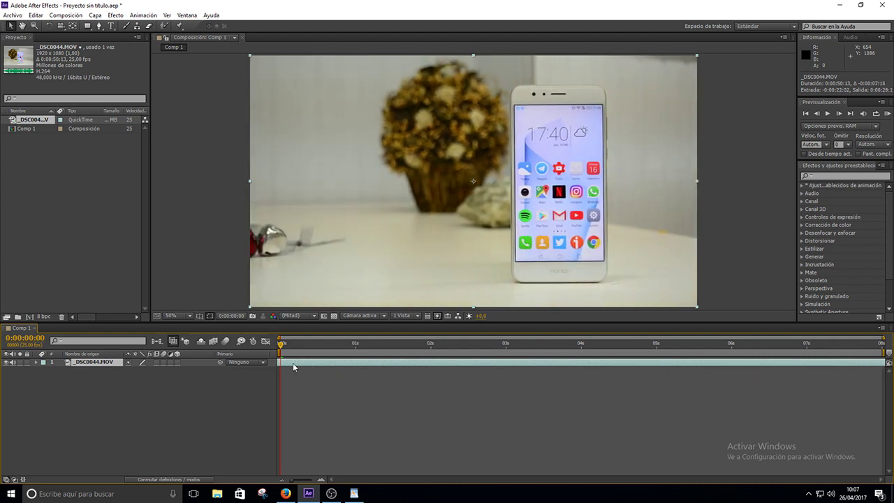
pyautogui.moveTo(866, 363); pyautogui.dragTo(749, 361)
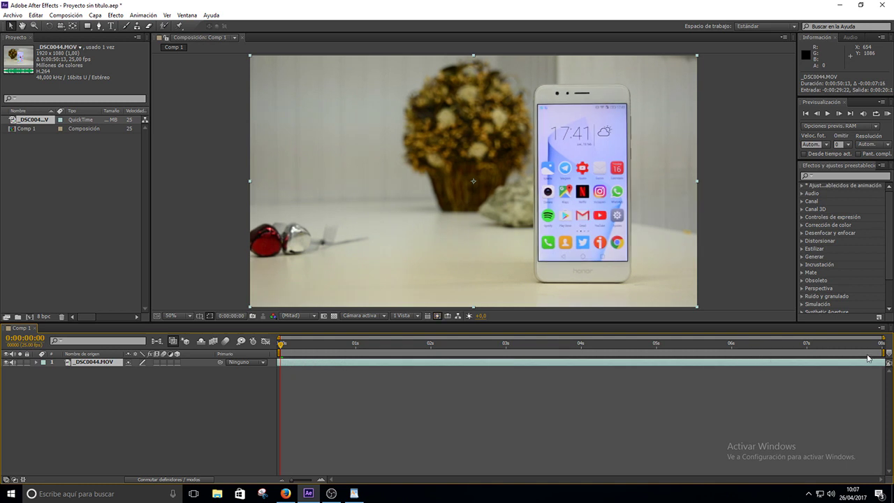
pyautogui.moveTo(870, 362); pyautogui.dragTo(390, 369)
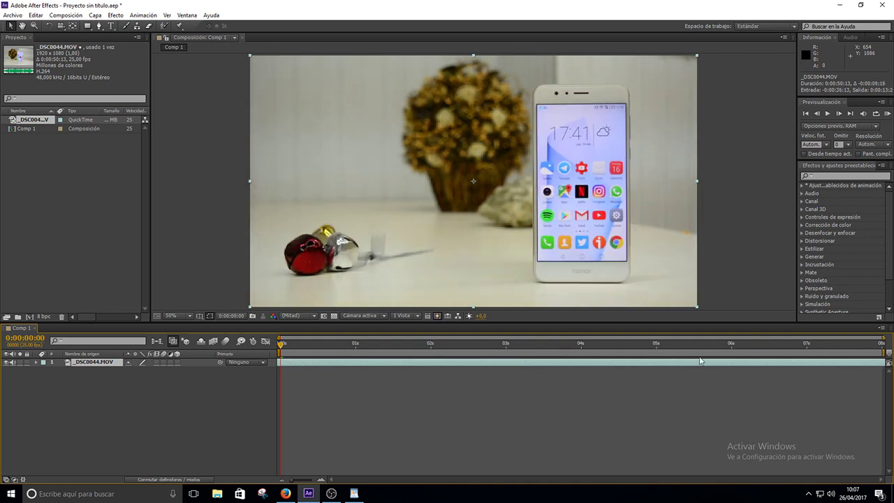
pyautogui.moveTo(861, 362); pyautogui.dragTo(445, 356)
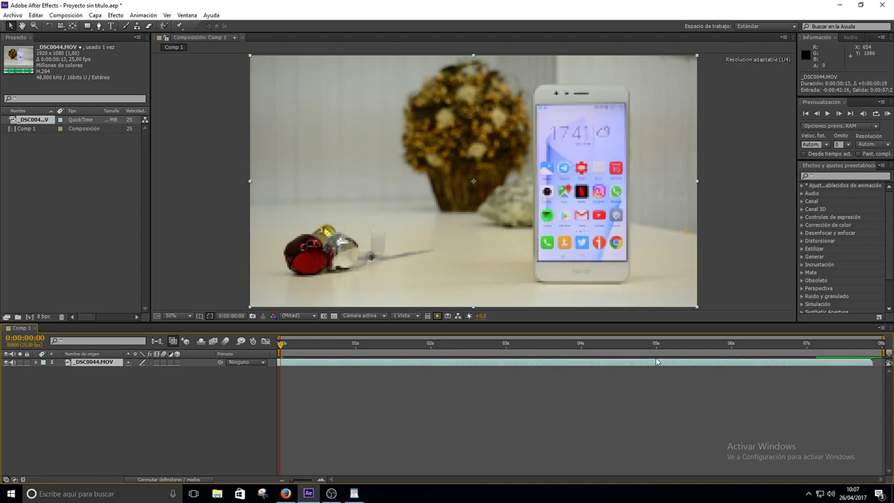
pyautogui.press('space')
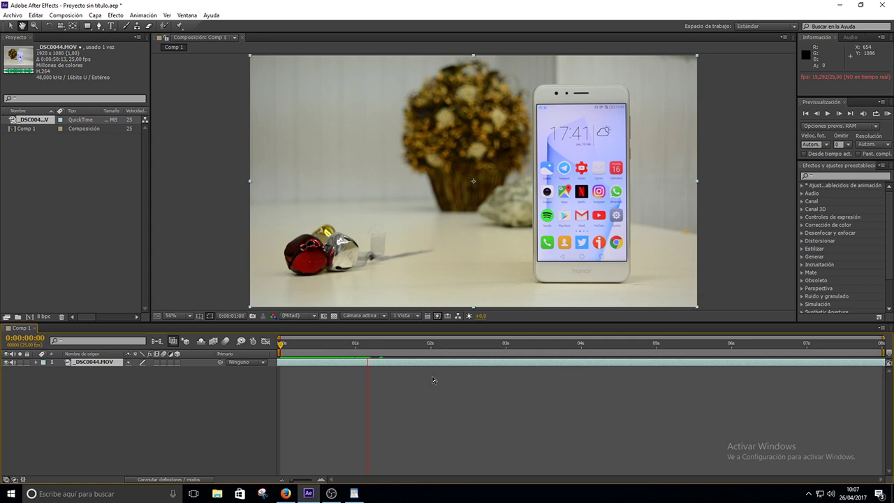
pyautogui.press('space')
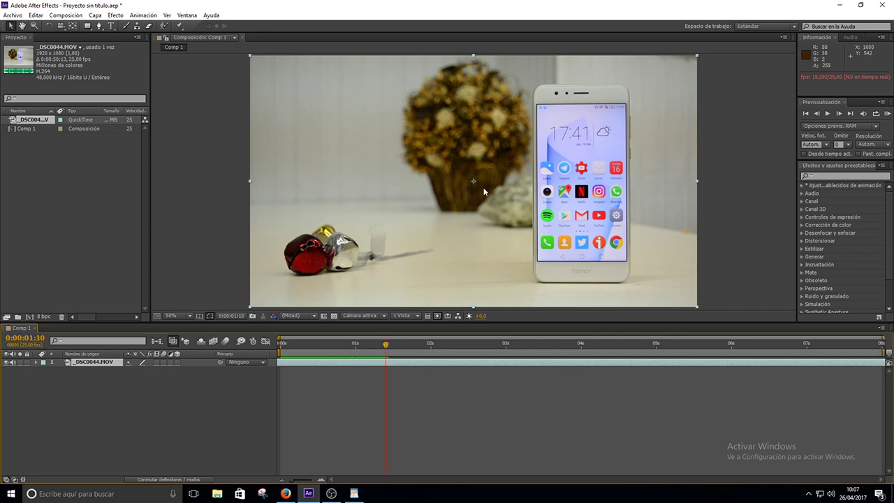
# Step: Add a text layer reading 'nmkknn' and move it to the upper left of the frame
pyautogui.click(222, 394)
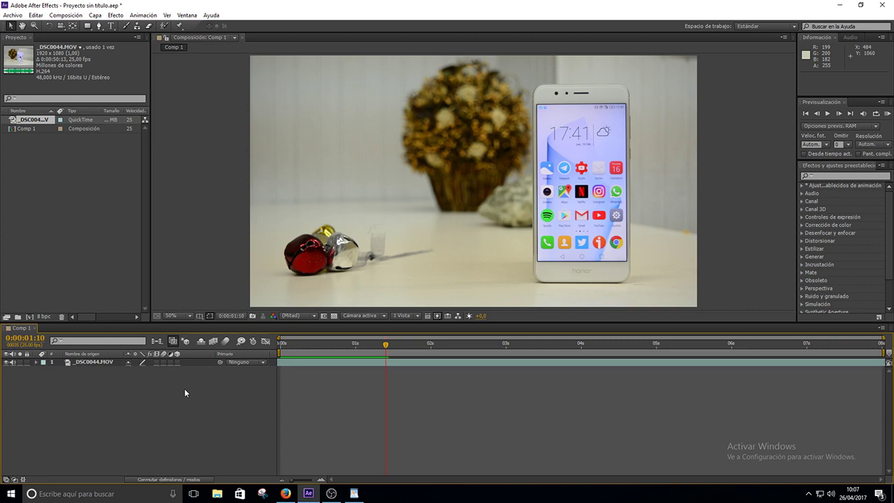
pyautogui.rightClick(159, 392)
pyautogui.moveTo(193, 299)
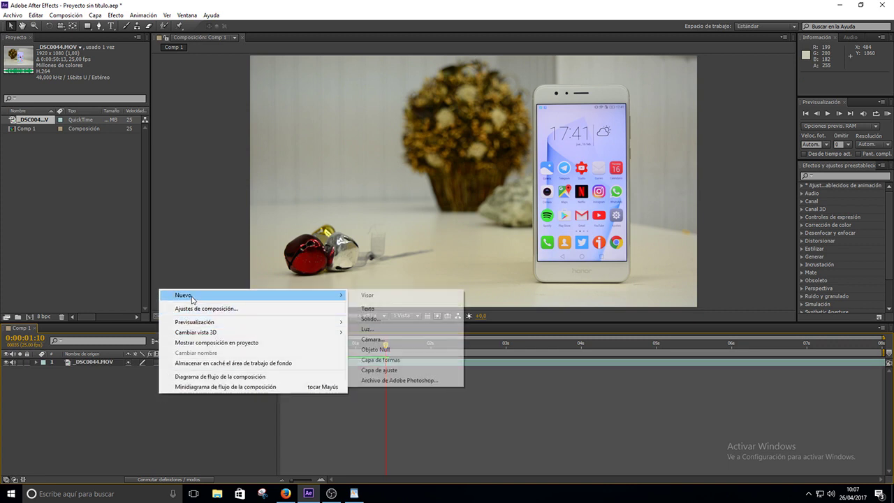
pyautogui.click(360, 309)
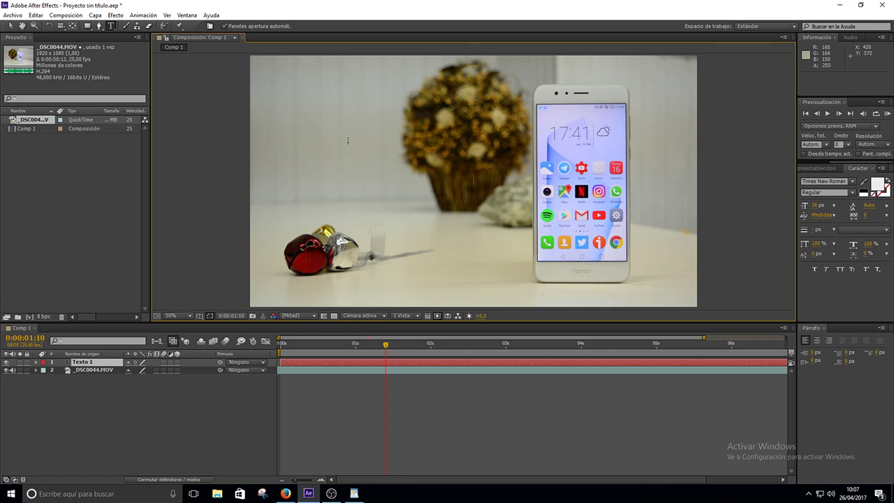
pyautogui.write('nmkkn')
pyautogui.write('n')
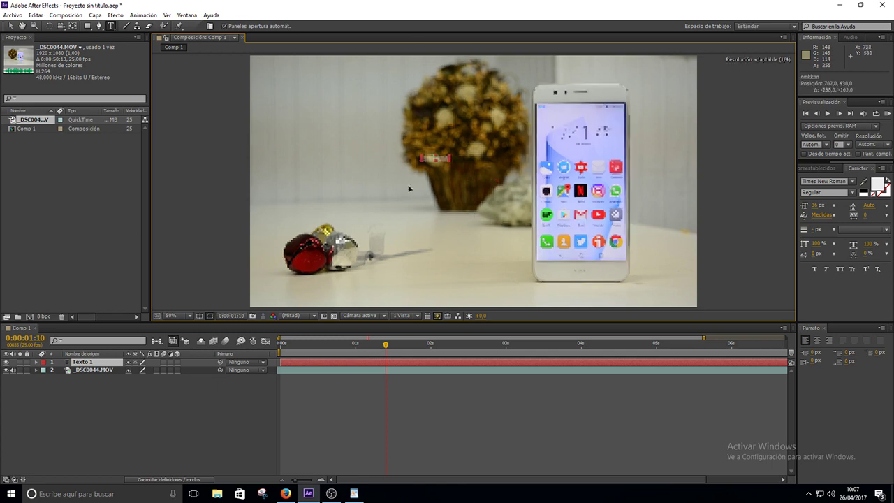
pyautogui.moveTo(484, 218); pyautogui.dragTo(345, 164)
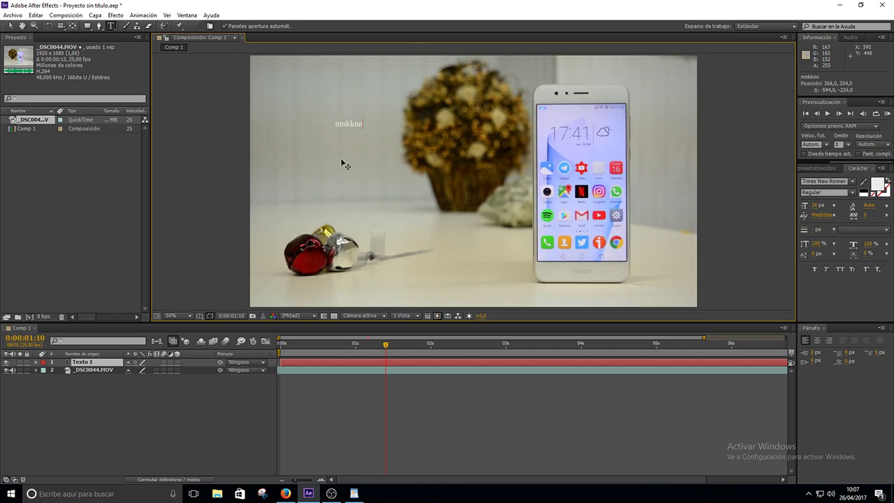
pyautogui.click(354, 493)
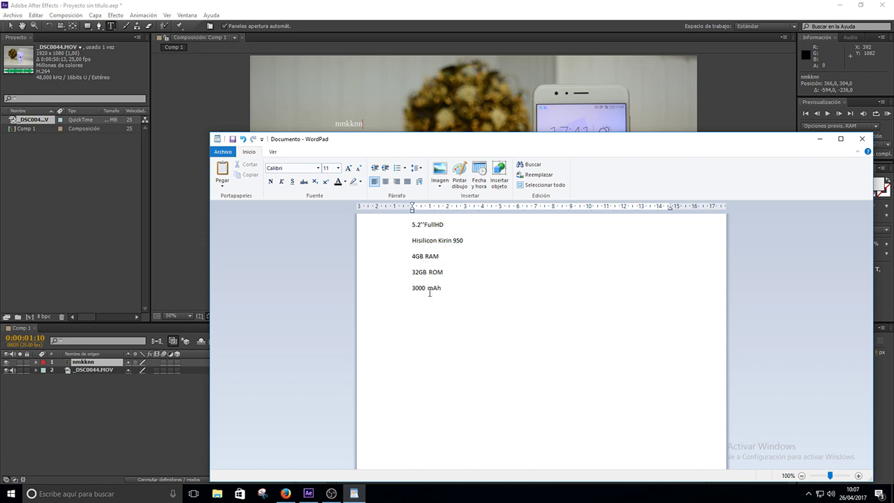
# Step: Copy the five spec lines from 5.2'' FullHD to 3000 mAh, then minimise WordPad
pyautogui.moveTo(440, 294); pyautogui.dragTo(419, 238)
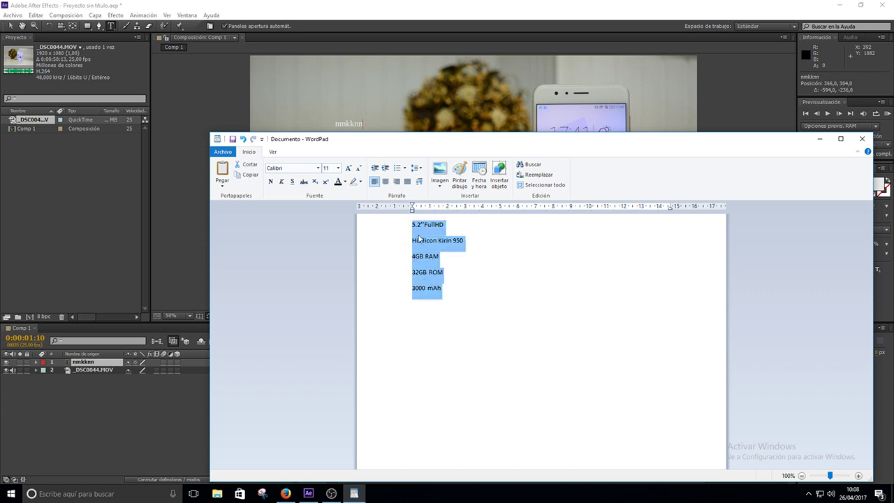
pyautogui.rightClick(418, 238)
pyautogui.click(442, 252)
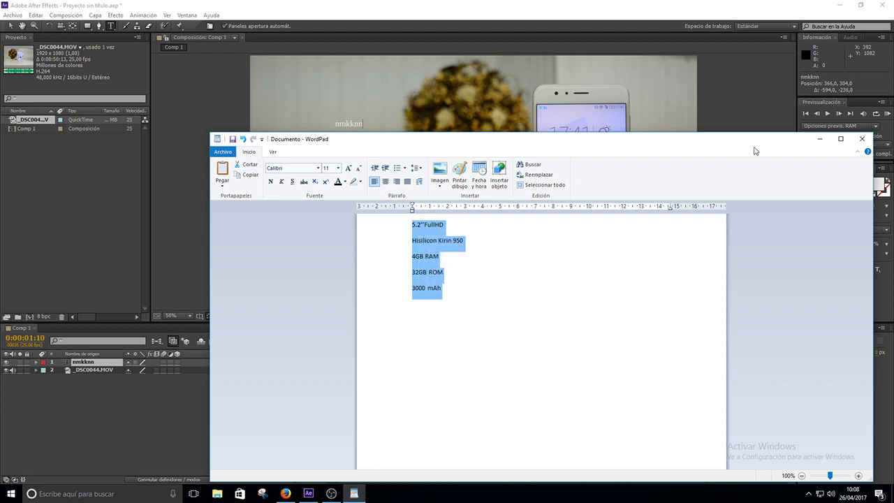
pyautogui.click(821, 140)
# Step: Paste the spec lines over 'nmkknn', move the text beside the phone, and save the project
pyautogui.moveTo(361, 124); pyautogui.dragTo(332, 127)
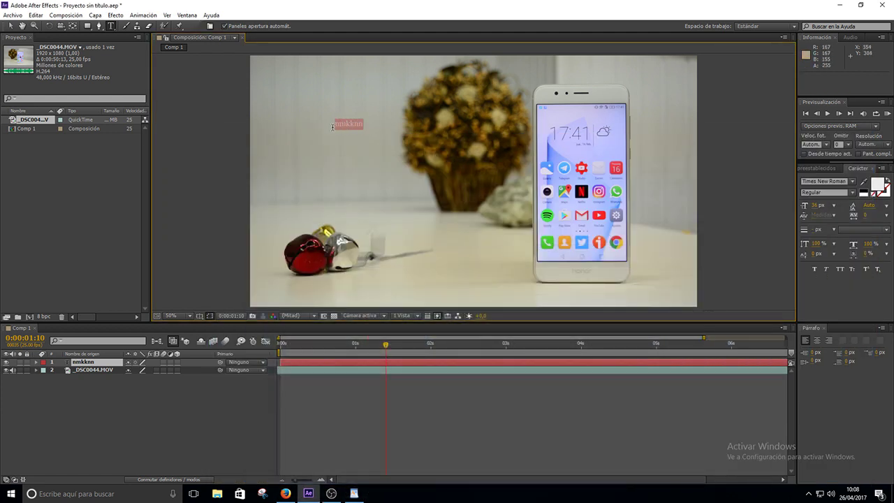
pyautogui.hotkey('ctrl', 'v')
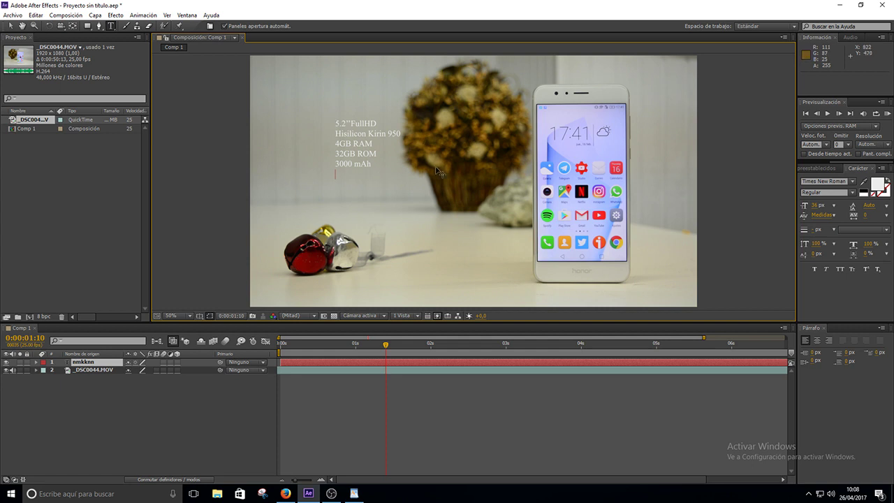
pyautogui.moveTo(444, 175)
pyautogui.mouseDown()
pyautogui.moveTo(506, 168)
pyautogui.moveTo(503, 152)
pyautogui.mouseUp()
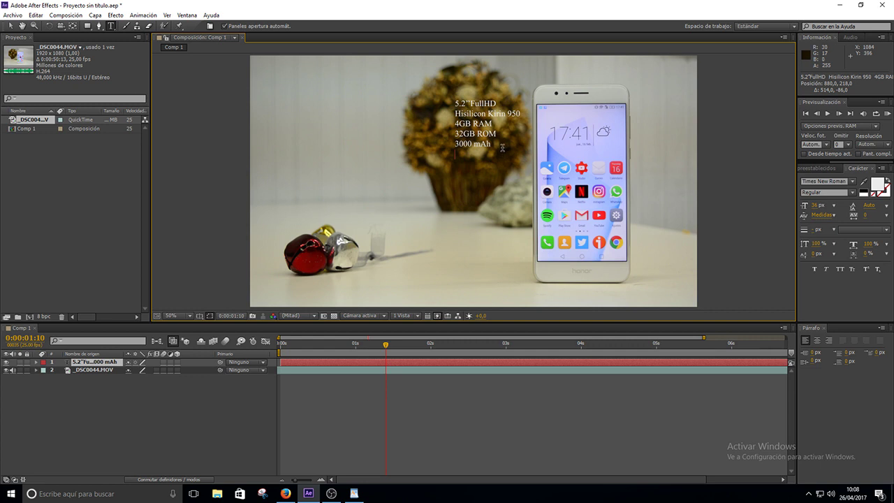
pyautogui.hotkey('ctrl', 's')
# Step: Open the Character panel font list for the spec text and scroll through the fonts
pyautogui.moveTo(498, 146); pyautogui.dragTo(454, 101)
pyautogui.click(852, 183)
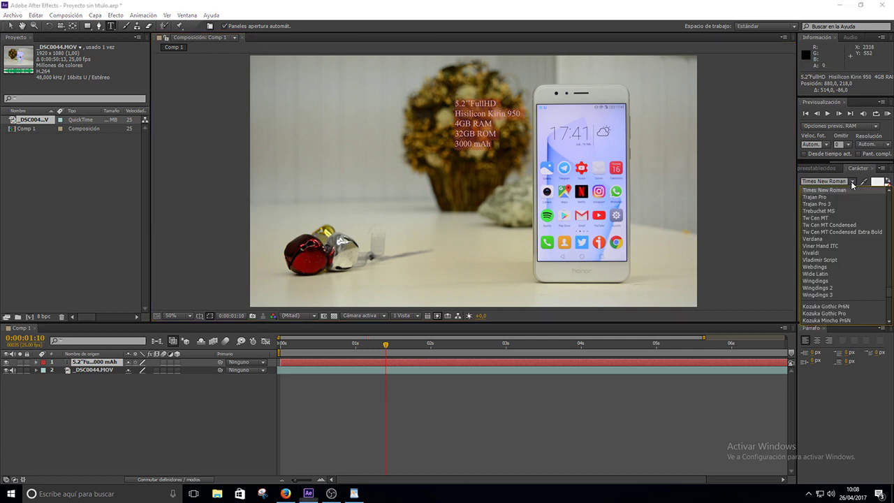
pyautogui.scroll(10, 830, 257)
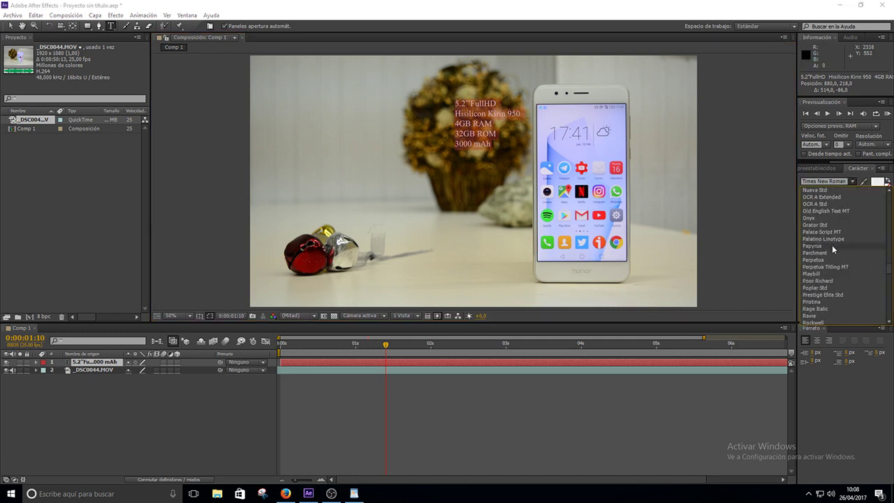
pyautogui.scroll(3, 832, 246)
pyautogui.scroll(3, 832, 245)
pyautogui.scroll(3, 831, 245)
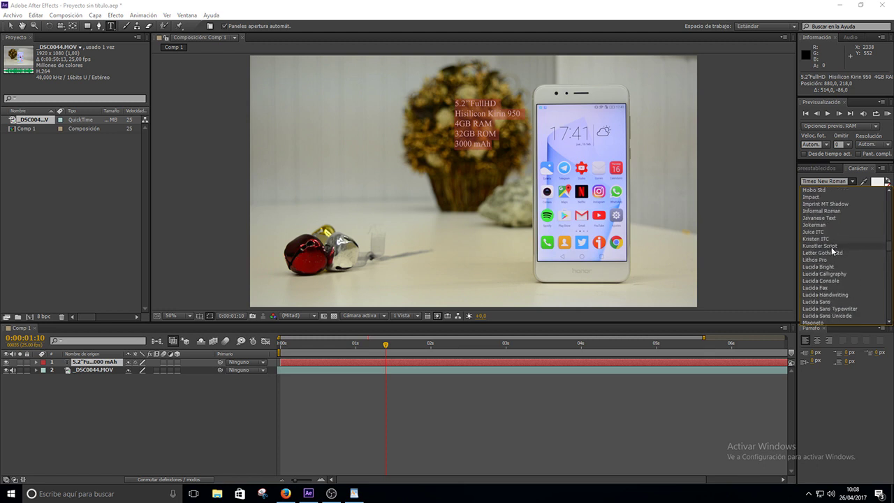
pyautogui.scroll(5, 831, 249)
pyautogui.scroll(5, 831, 249)
pyautogui.scroll(5, 831, 249)
pyautogui.scroll(5, 831, 250)
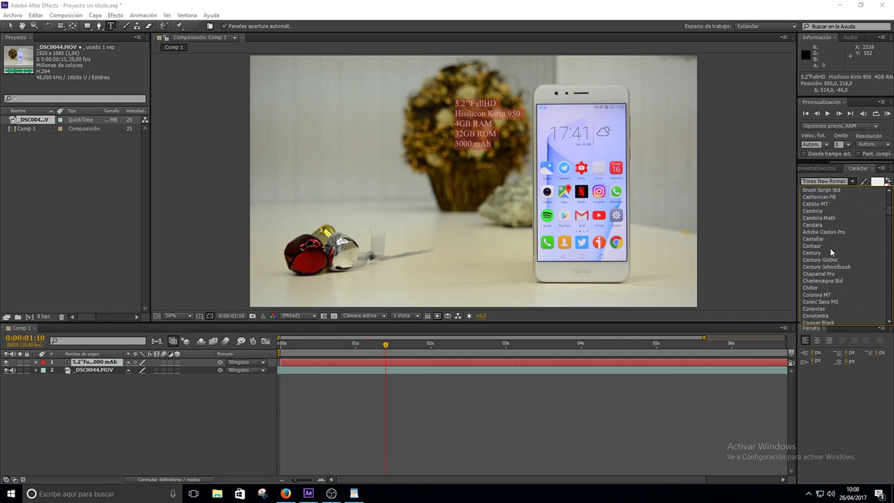
pyautogui.scroll(7, 832, 252)
pyautogui.scroll(7, 831, 252)
pyautogui.scroll(6, 831, 253)
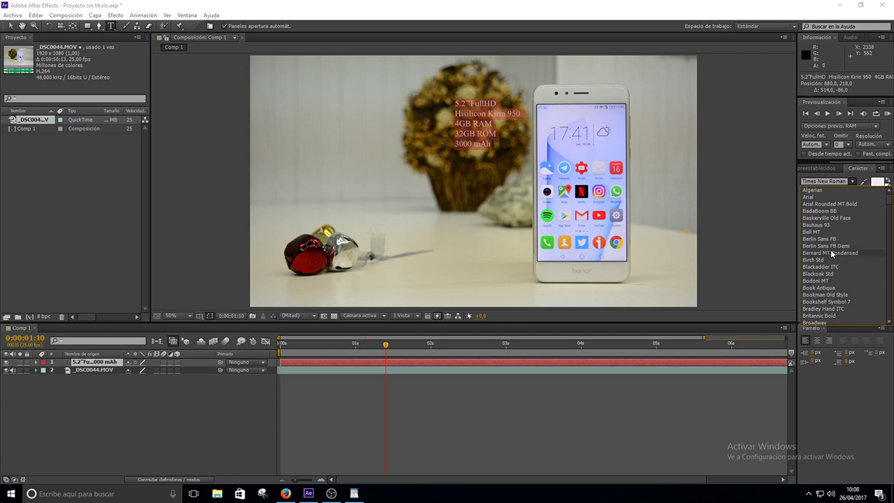
pyautogui.scroll(-2, 833, 253)
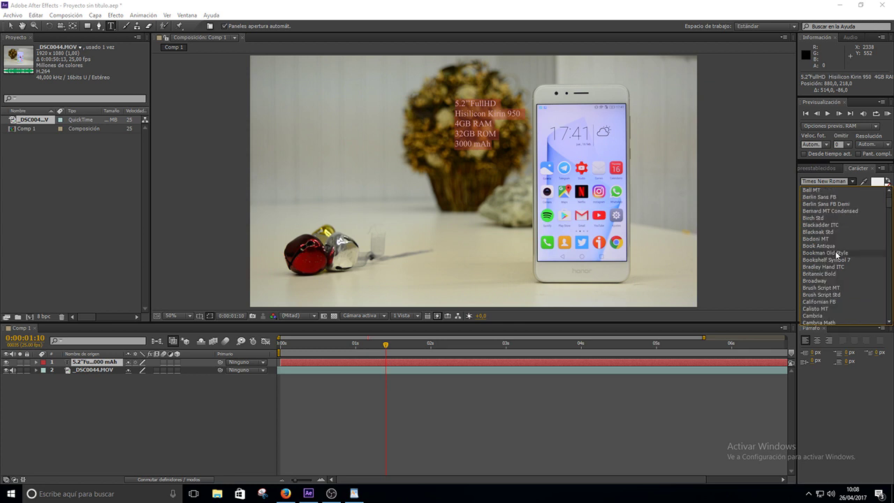
pyautogui.scroll(-3, 841, 255)
pyautogui.scroll(-4, 842, 259)
pyautogui.scroll(-3, 841, 259)
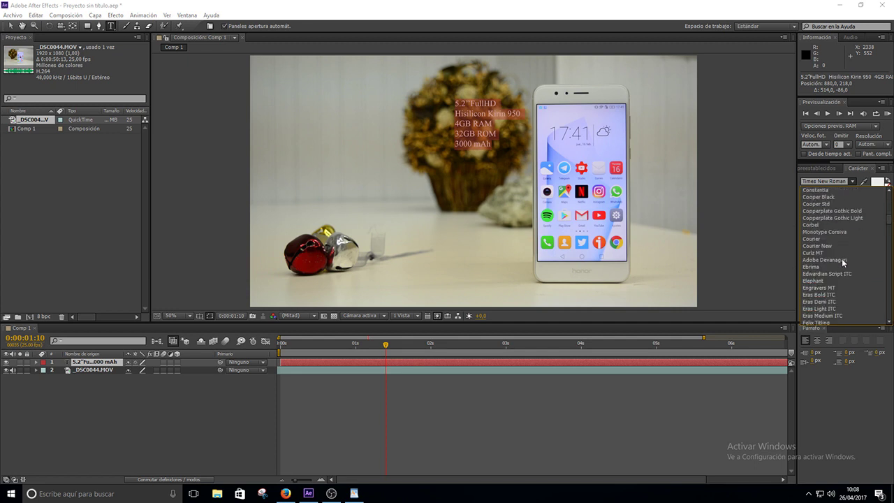
pyautogui.scroll(-3, 825, 260)
pyautogui.scroll(-3, 830, 269)
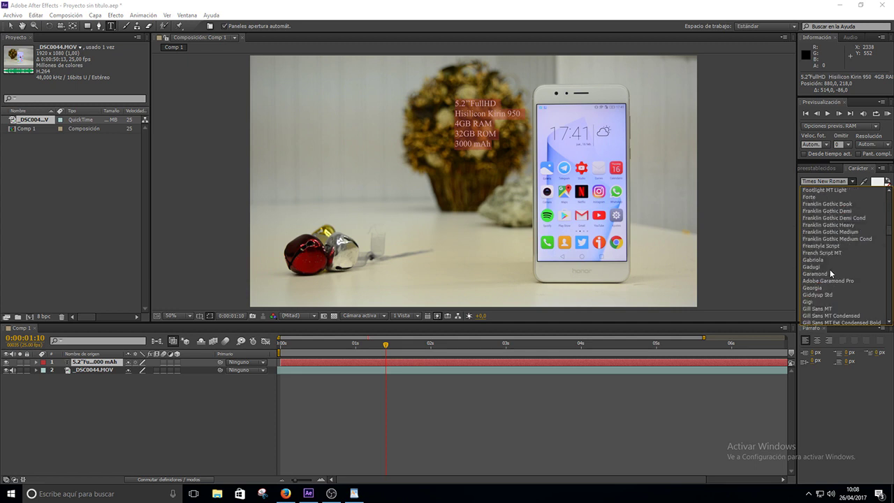
pyautogui.scroll(-5, 830, 269)
pyautogui.scroll(-3, 830, 270)
pyautogui.scroll(-4, 830, 270)
pyautogui.scroll(-3, 830, 269)
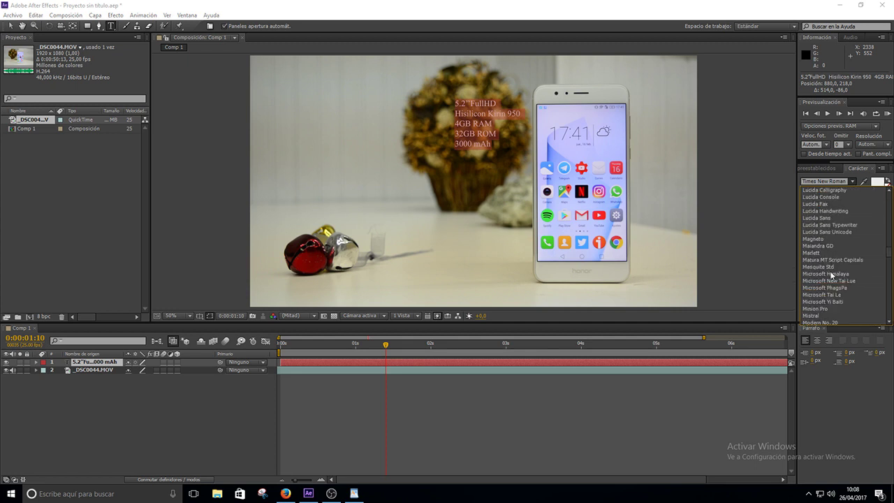
pyautogui.scroll(-3, 830, 271)
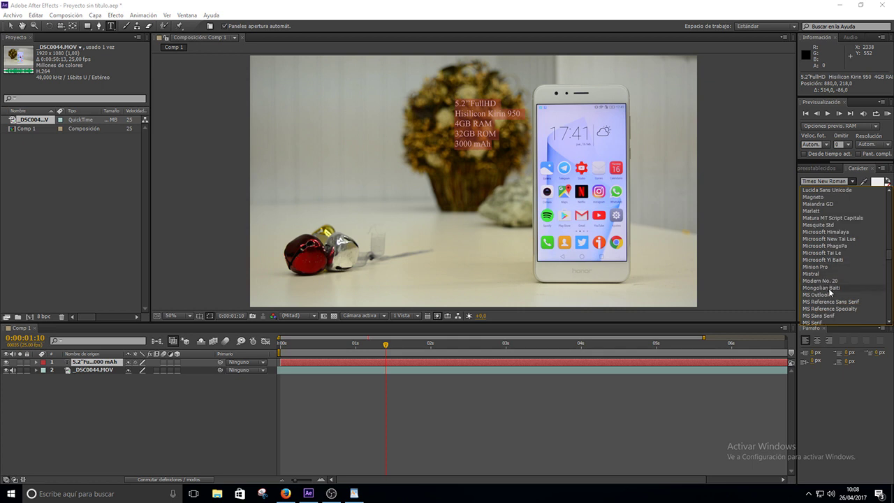
pyautogui.scroll(-1, 833, 291)
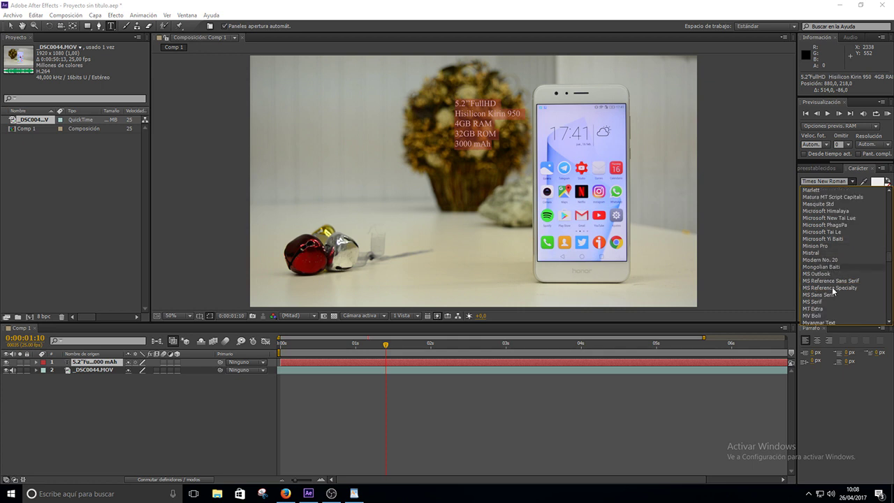
pyautogui.scroll(-1, 832, 292)
# Step: Set the spec text to Myriad Pro at 91 px, right-aligned, placed next to the phone
pyautogui.click(829, 309)
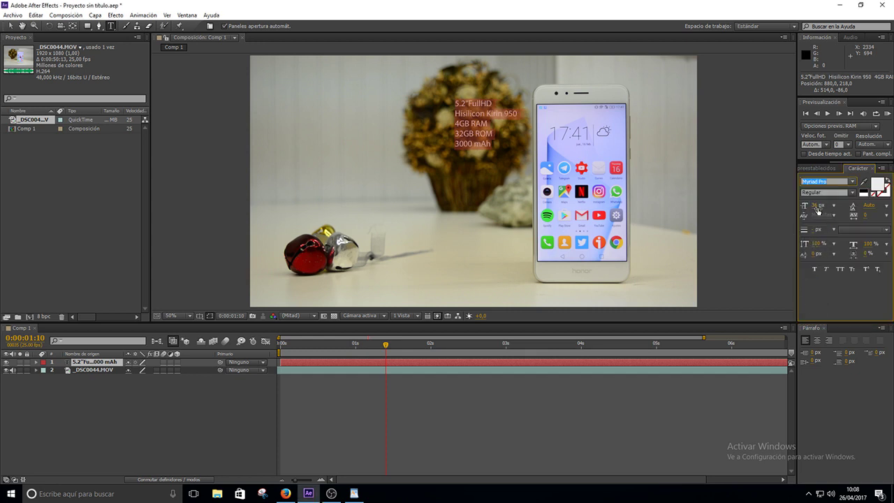
pyautogui.moveTo(817, 207); pyautogui.dragTo(860, 207)
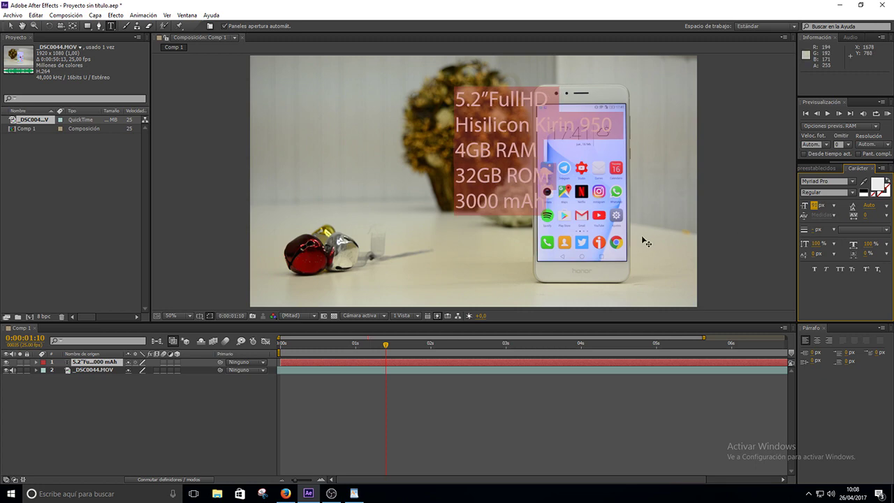
pyautogui.moveTo(628, 239); pyautogui.dragTo(556, 262)
pyautogui.hotkey('ctrl', 'a')
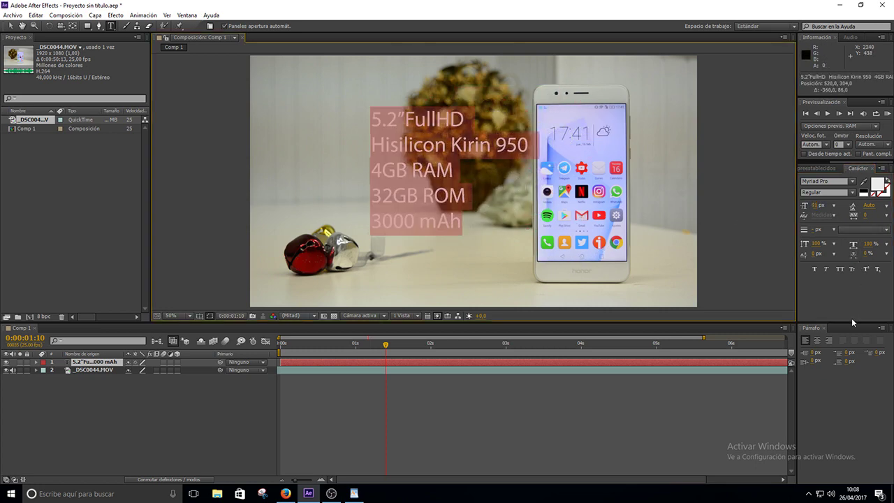
pyautogui.click(829, 341)
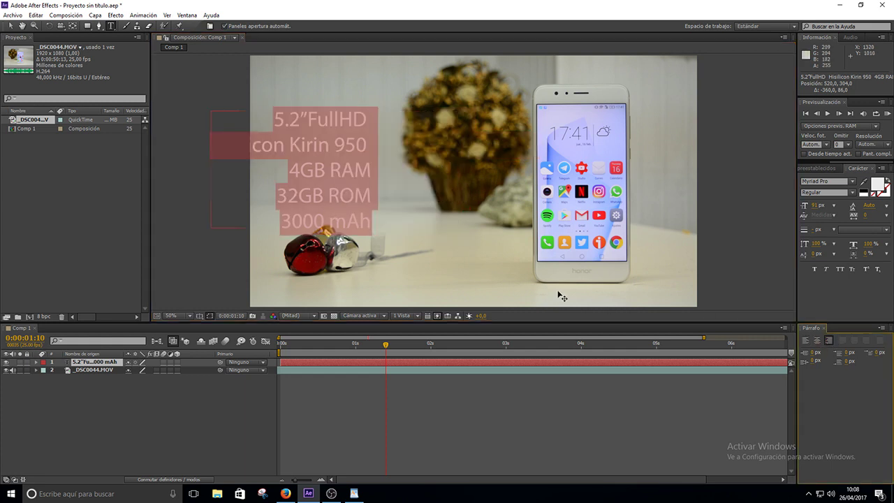
pyautogui.press('Escape')
pyautogui.moveTo(618, 277); pyautogui.dragTo(707, 285)
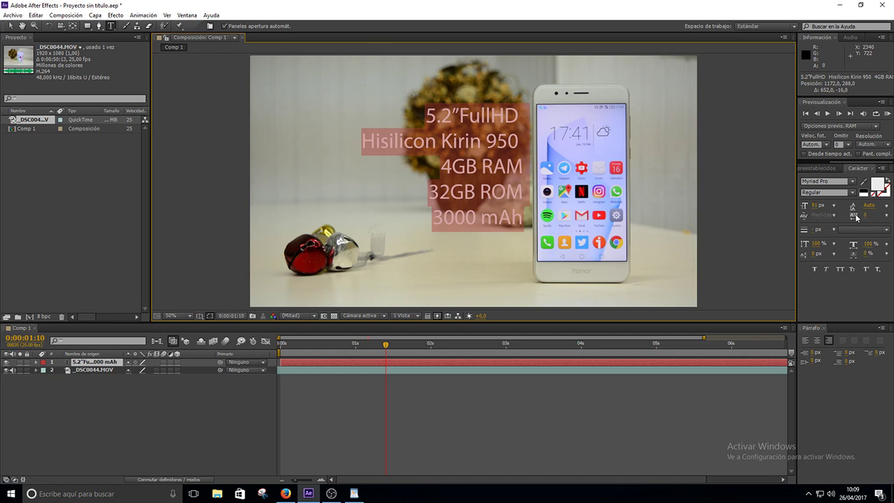
# Step: Give the spec text 137 px leading, Condensed style, and 113 tracking, then reselect the lines
pyautogui.moveTo(856, 208)
pyautogui.mouseDown()
pyautogui.moveTo(892, 202)
pyautogui.moveTo(881, 205)
pyautogui.mouseUp()
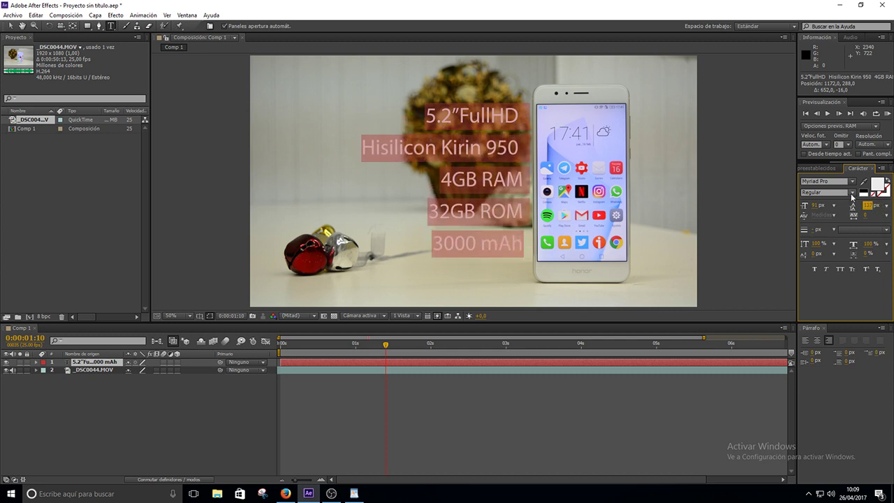
pyautogui.click(851, 197)
pyautogui.click(828, 202)
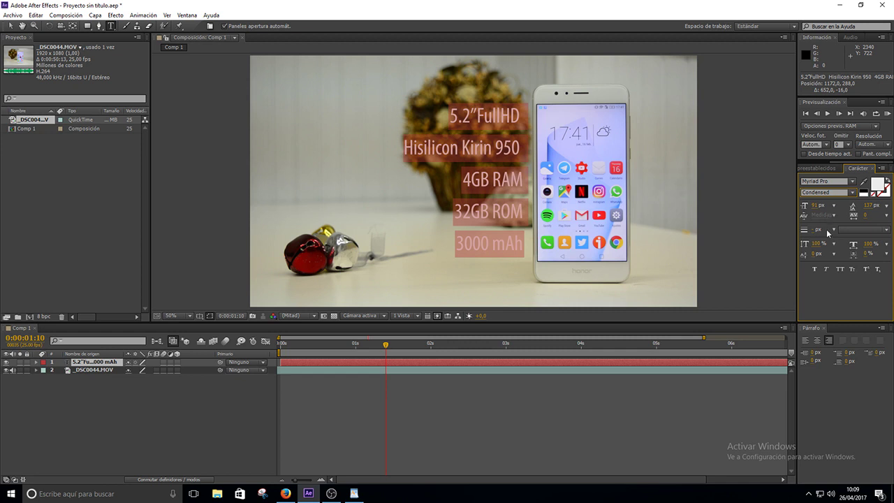
pyautogui.moveTo(864, 215); pyautogui.dragTo(893, 217)
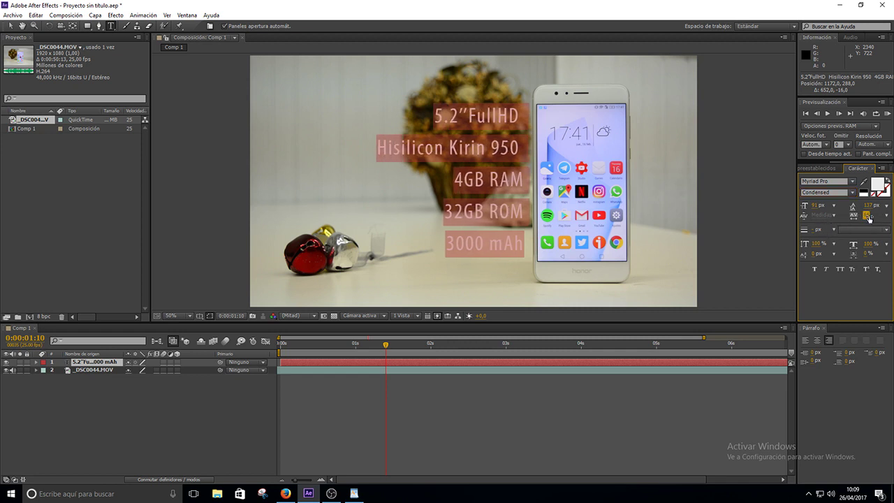
pyautogui.moveTo(892, 217); pyautogui.dragTo(893, 217)
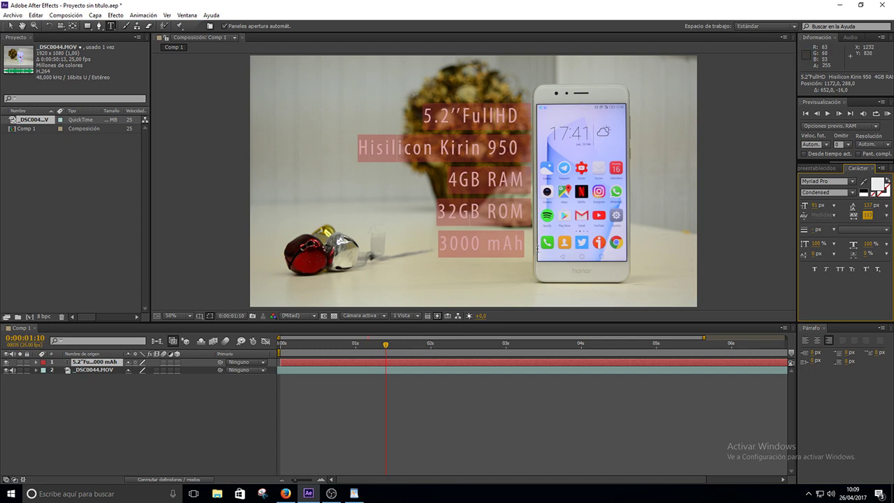
pyautogui.click(529, 264)
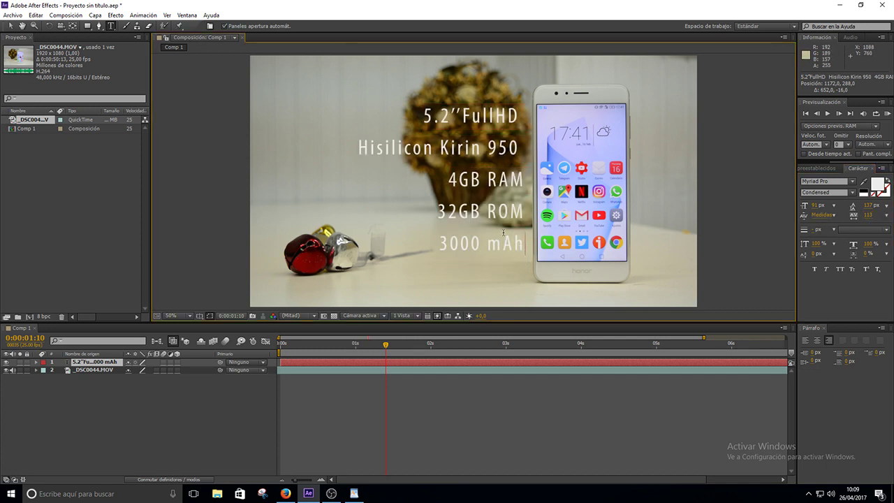
pyautogui.moveTo(524, 246)
pyautogui.mouseDown()
pyautogui.moveTo(363, 110)
pyautogui.moveTo(354, 82)
pyautogui.mouseUp()
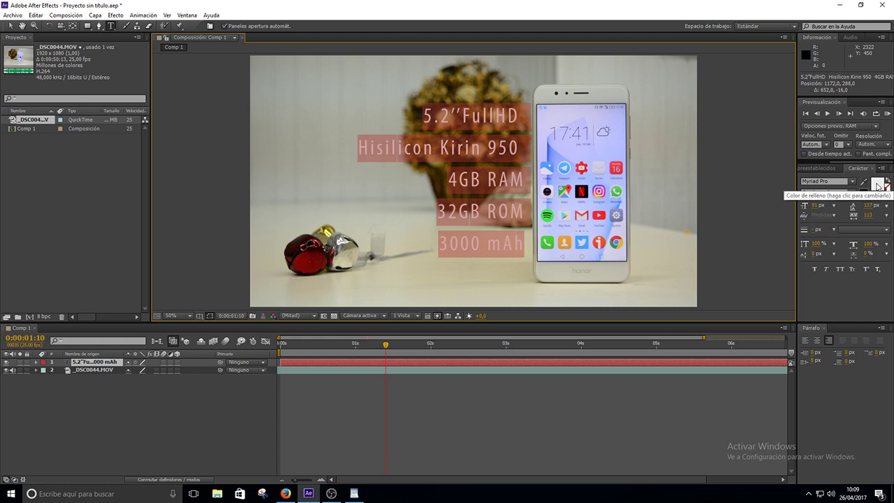
# Step: After trying darker shades, fill the spec text with white FFFFFF and deselect it
pyautogui.click(878, 185)
pyautogui.click(435, 241)
pyautogui.moveTo(434, 240); pyautogui.dragTo(458, 336)
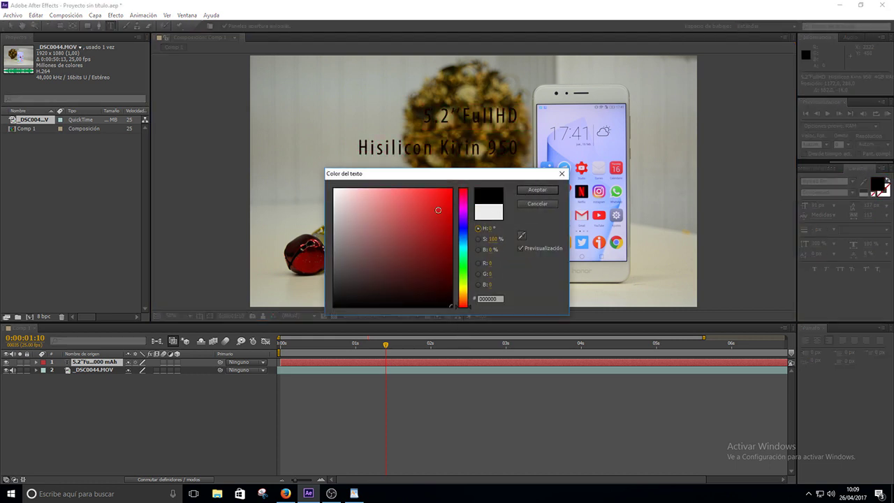
pyautogui.moveTo(351, 249)
pyautogui.mouseDown()
pyautogui.moveTo(331, 252)
pyautogui.moveTo(328, 180)
pyautogui.mouseUp()
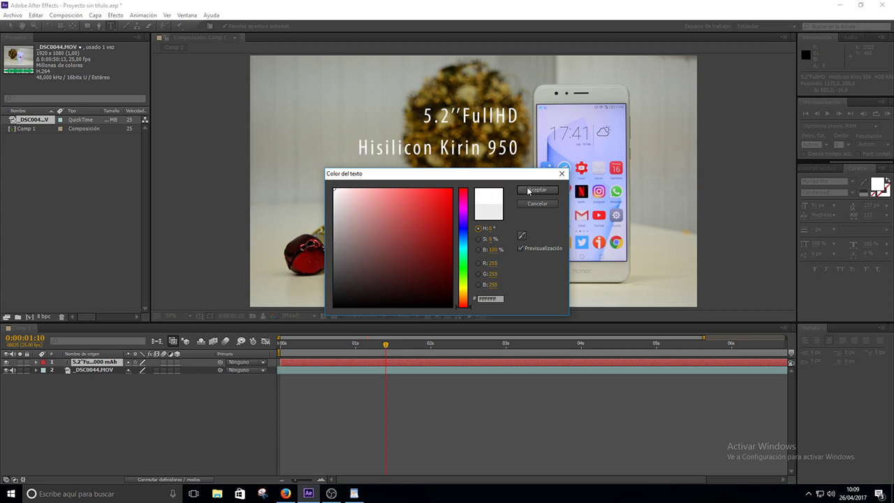
pyautogui.click(529, 190)
pyautogui.click(470, 219)
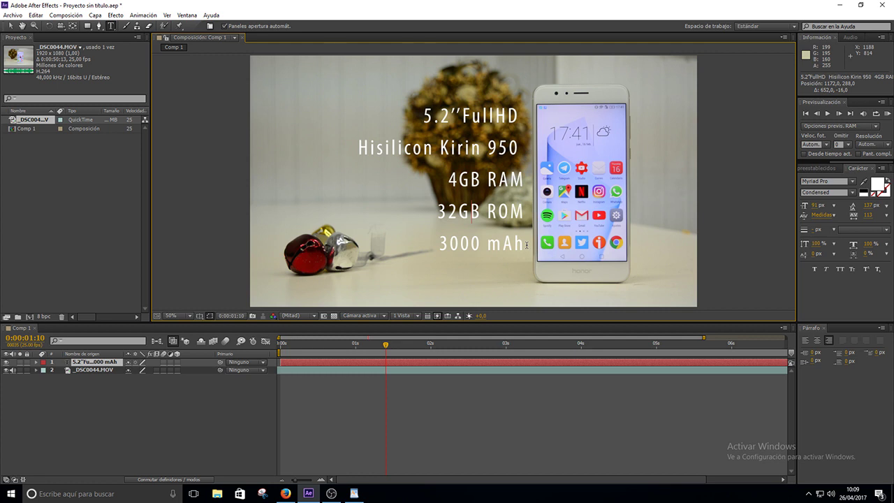
# Step: Select the spec text layer, duplicate it with Ctrl+D, and hide the copies
pyautogui.moveTo(527, 245); pyautogui.dragTo(409, 112)
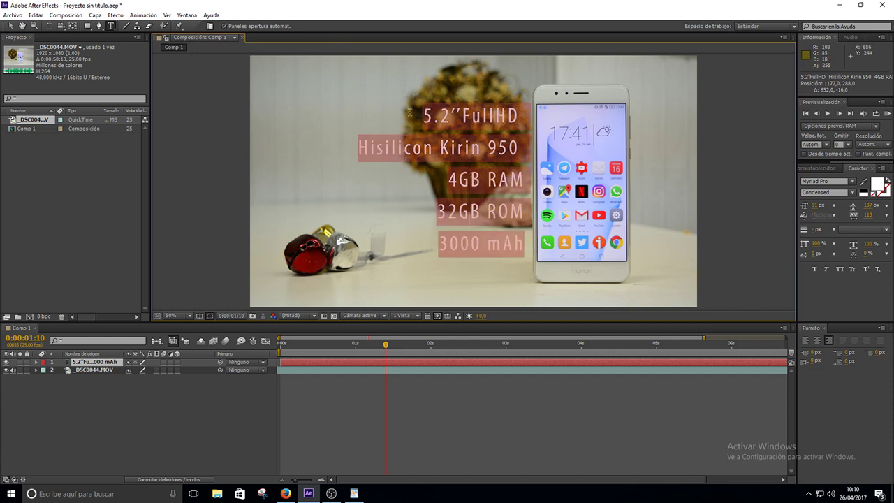
pyautogui.click(198, 400)
pyautogui.click(116, 362)
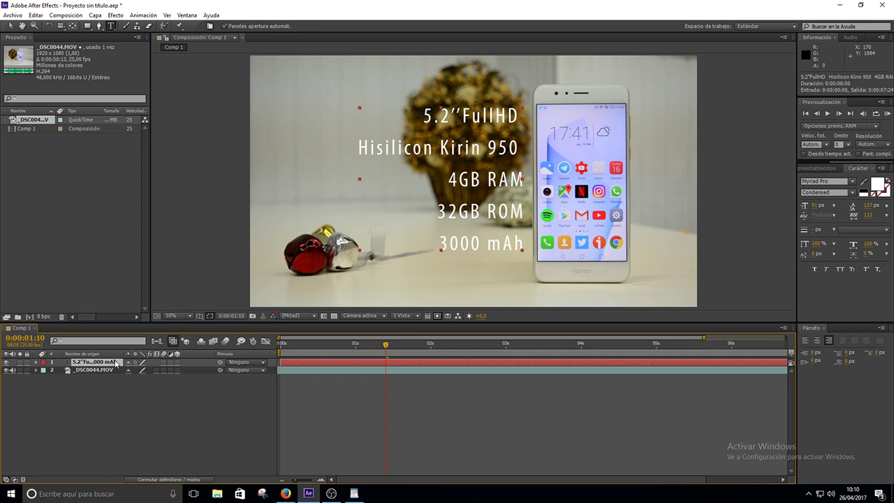
pyautogui.hotkey('ctrl', 'd')
pyautogui.hotkey('ctrl', 'd')
pyautogui.hotkey('ctrl', 'd')
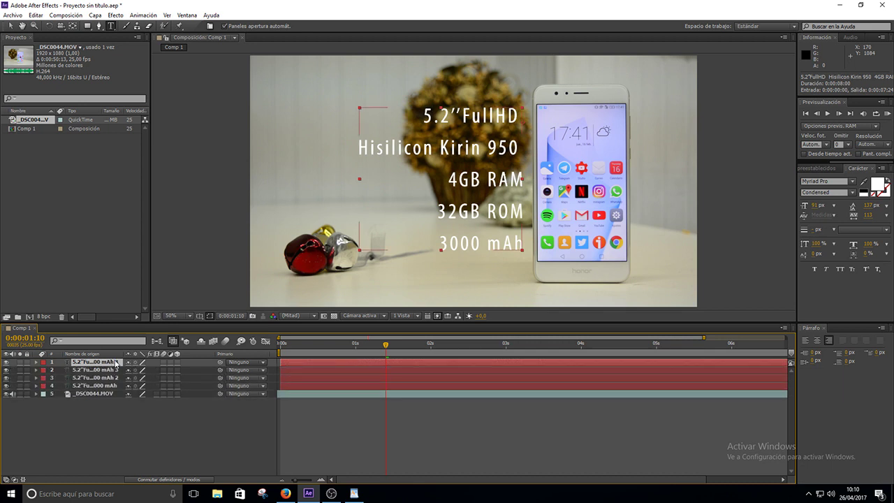
pyautogui.hotkey('ctrl', 'd')
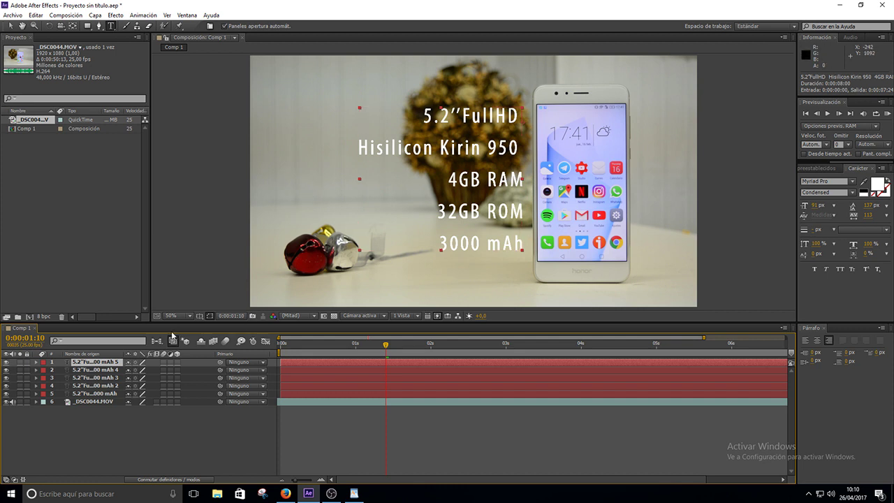
pyautogui.moveTo(10, 364); pyautogui.dragTo(9, 386)
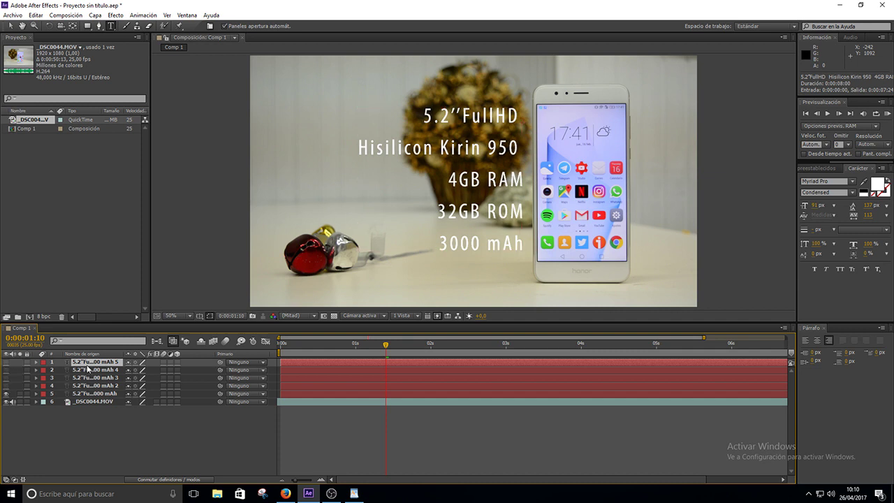
# Step: Delete the four duplicate text layers, leaving a single spec text layer
pyautogui.press('Delete')
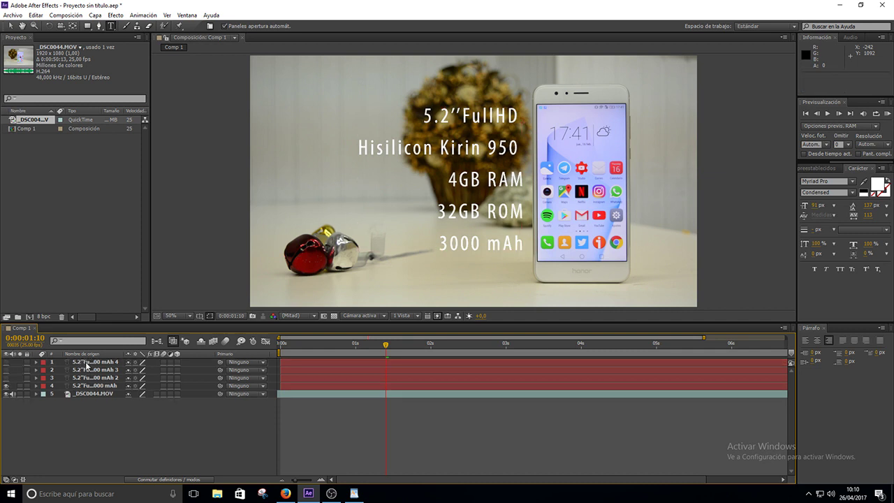
pyautogui.click(87, 362)
pyautogui.press('Delete')
pyautogui.click(86, 362)
pyautogui.press('Delete')
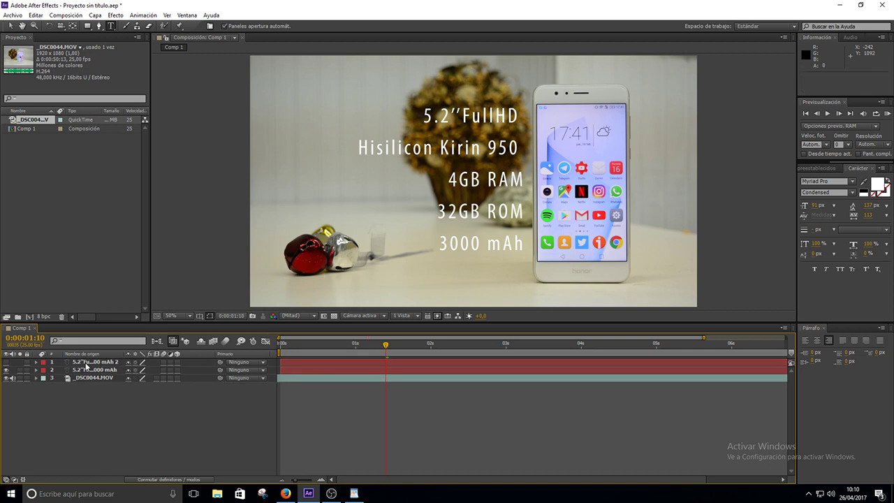
pyautogui.click(86, 362)
pyautogui.press('Delete')
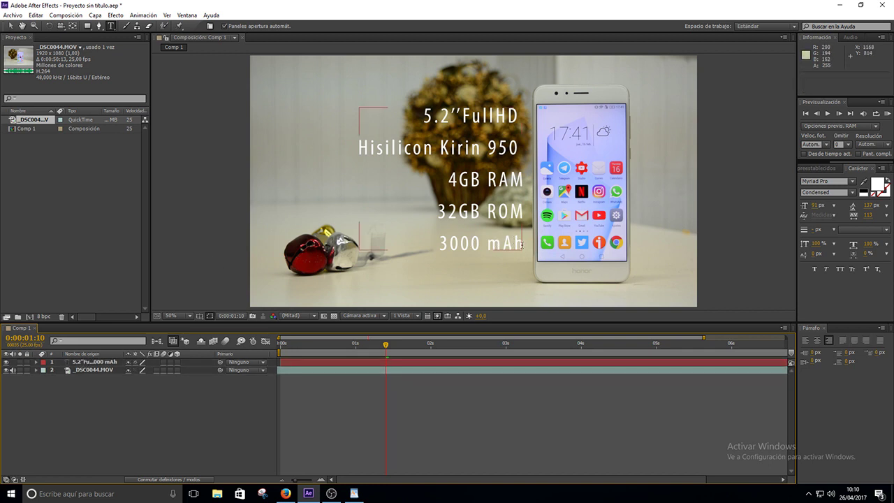
# Step: Turn on the 3D Layer switch for the spec text layer and reselect it with the Selection tool (V)
pyautogui.click(185, 404)
pyautogui.moveTo(524, 245); pyautogui.dragTo(429, 148)
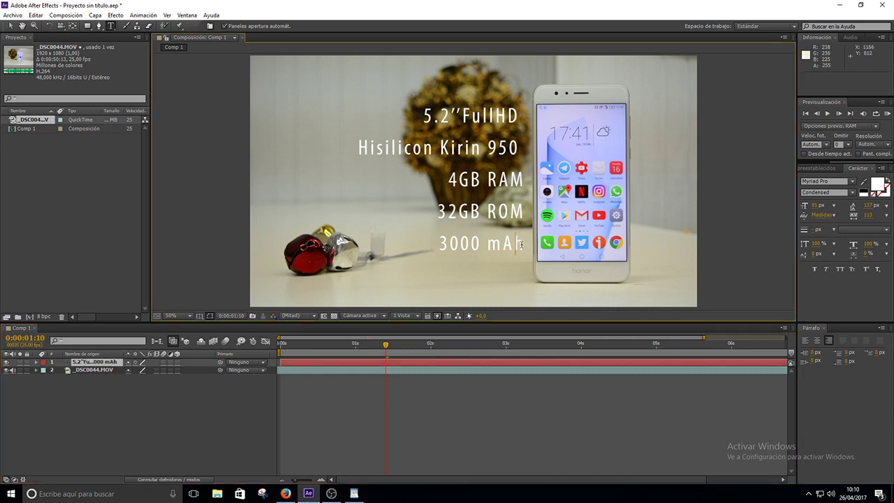
pyautogui.click(177, 363)
pyautogui.click(208, 386)
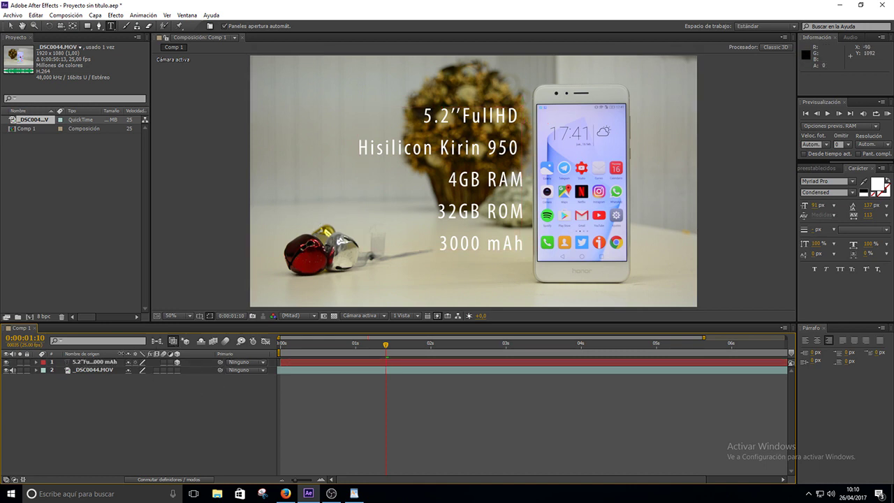
pyautogui.click(9, 26)
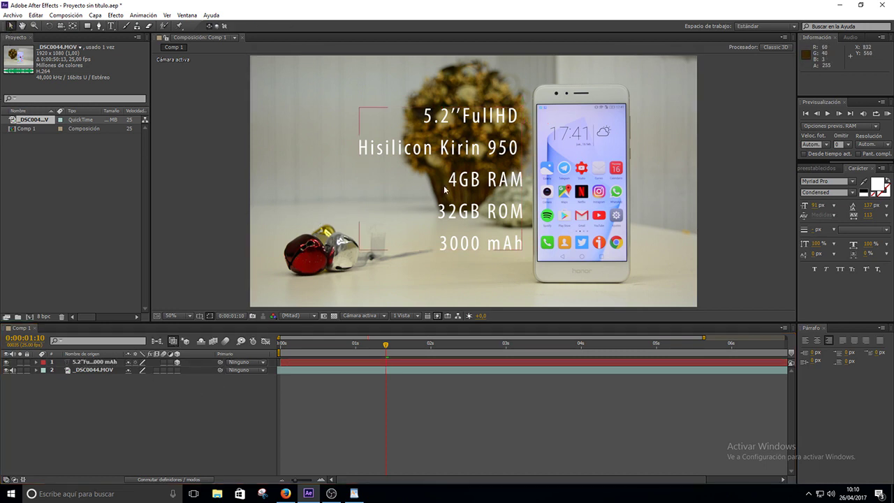
pyautogui.click(112, 362)
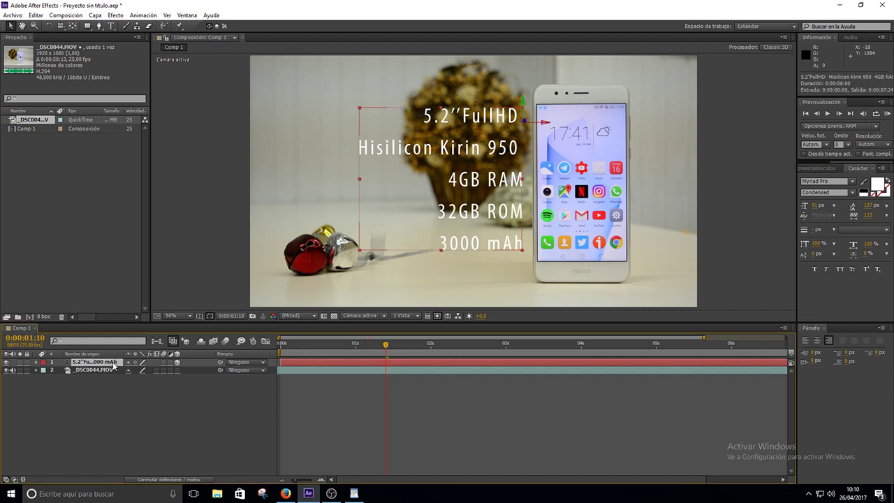
# Step: At 0:00:05:13, set the text's Position X to 1167 and add a Position keyframe
pyautogui.click(36, 362)
pyautogui.click(44, 378)
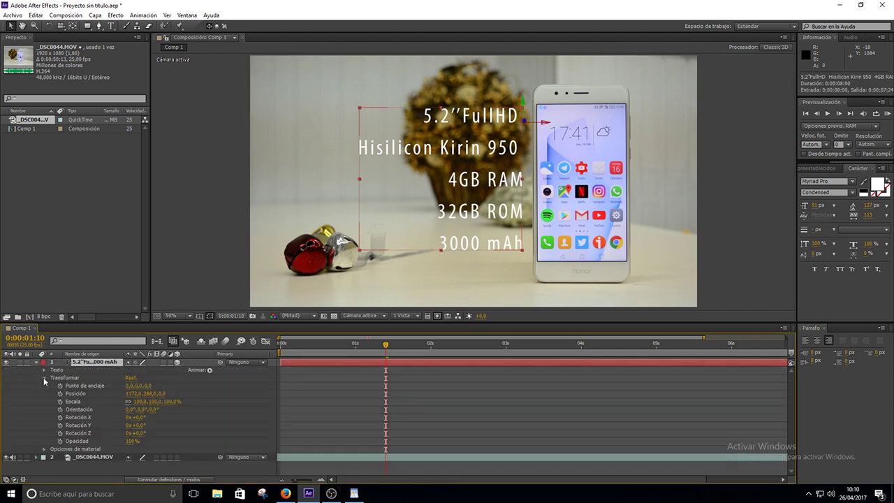
pyautogui.moveTo(133, 394); pyautogui.dragTo(128, 394)
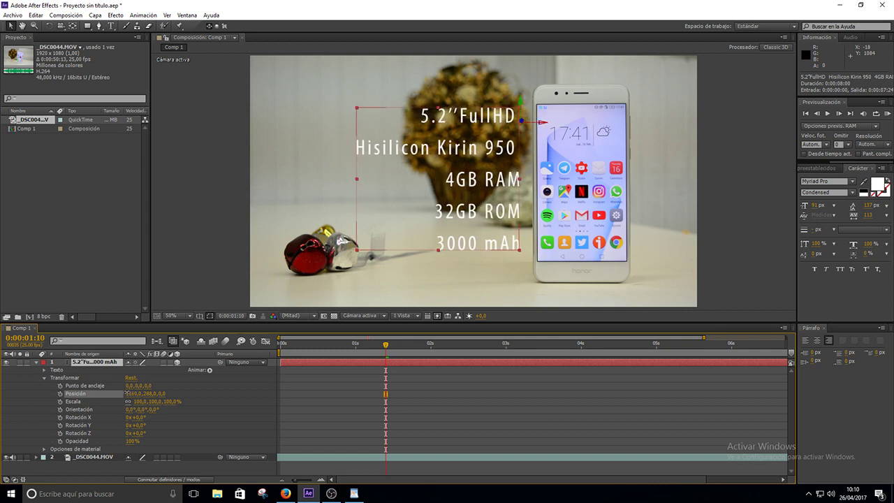
pyautogui.moveTo(128, 394); pyautogui.dragTo(130, 394)
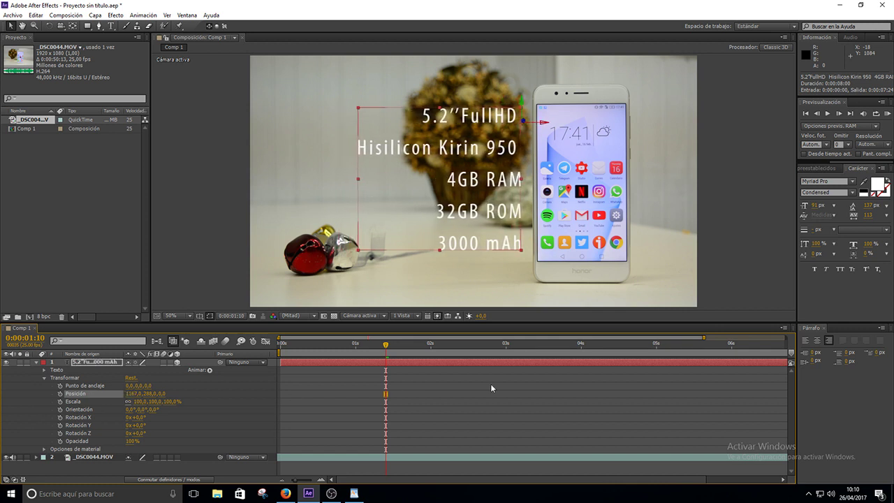
pyautogui.click(695, 344)
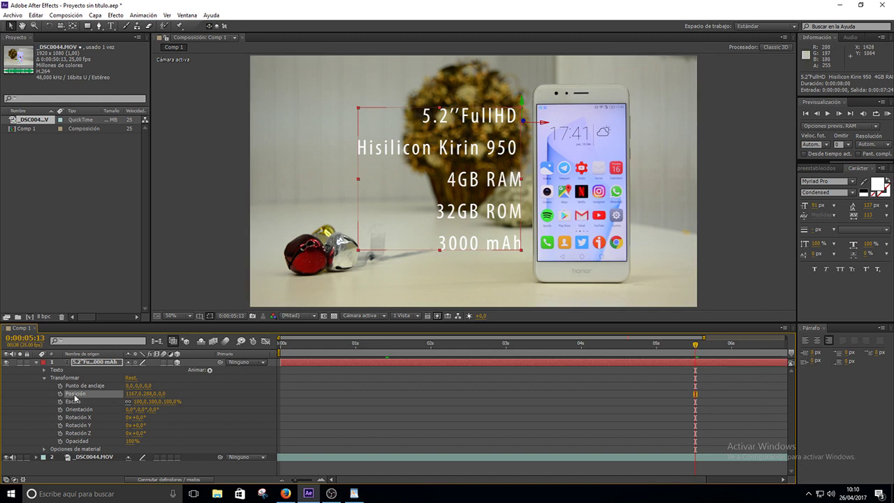
pyautogui.click(60, 395)
# Step: At 0:00:01:00, move the text off-screen left to Position -137,288,0
pyautogui.moveTo(697, 397)
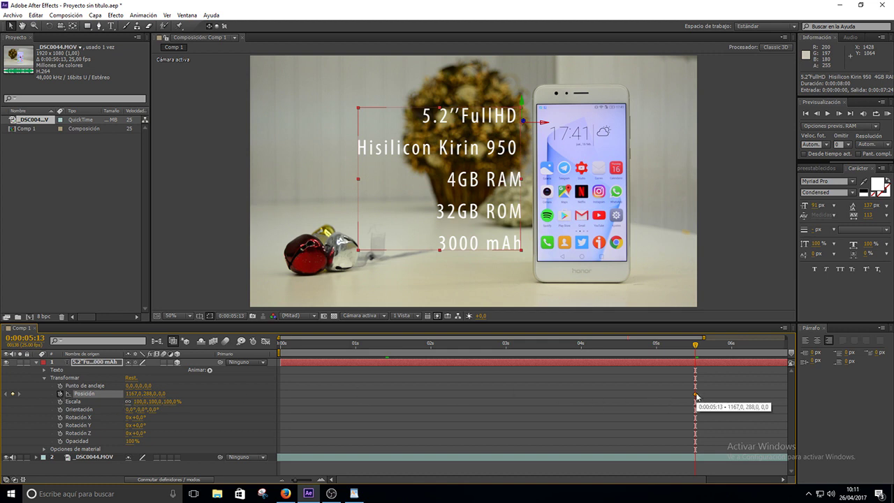
pyautogui.click(355, 349)
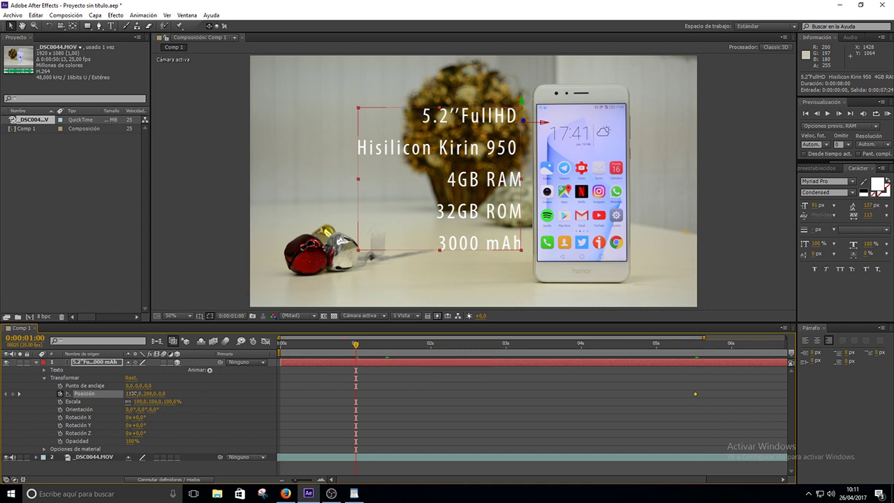
pyautogui.moveTo(132, 394)
pyautogui.mouseDown()
pyautogui.moveTo(120, 393)
pyautogui.moveTo(139, 403)
pyautogui.moveTo(133, 397)
pyautogui.mouseUp()
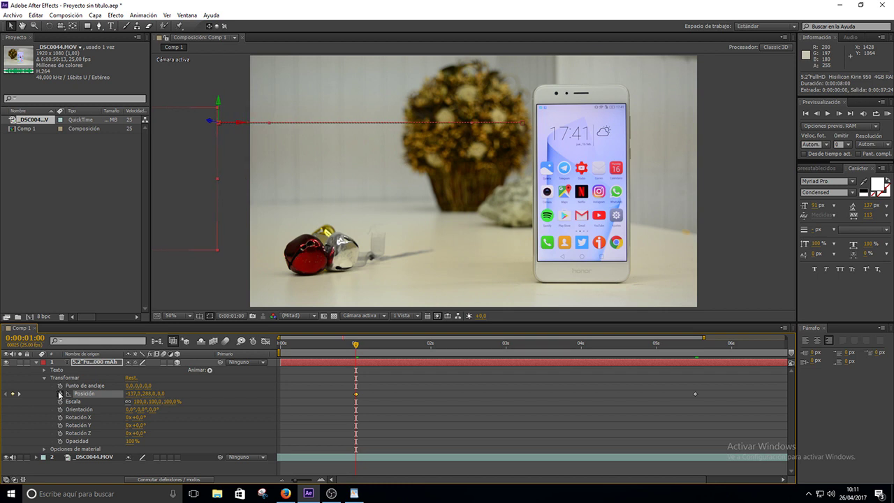
# Step: Preview the slide-in, then angle the text with a Y Rotation of -35°
pyautogui.click(293, 354)
pyautogui.press('space')
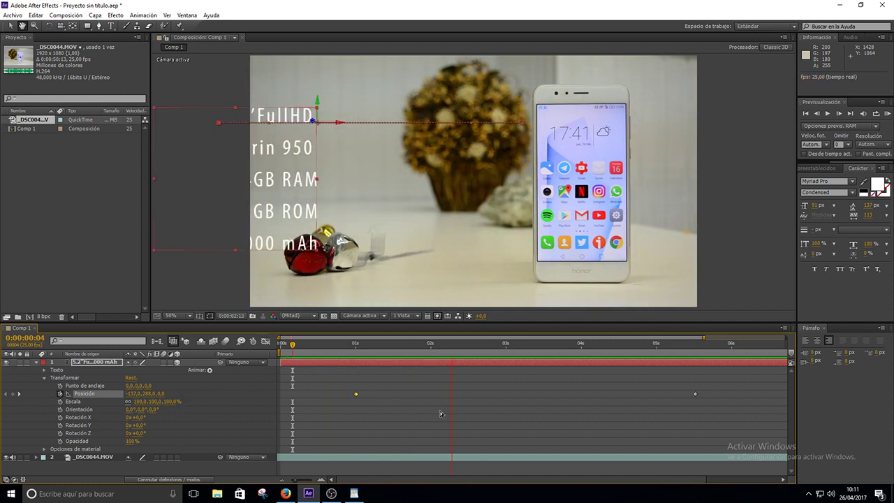
pyautogui.press('space')
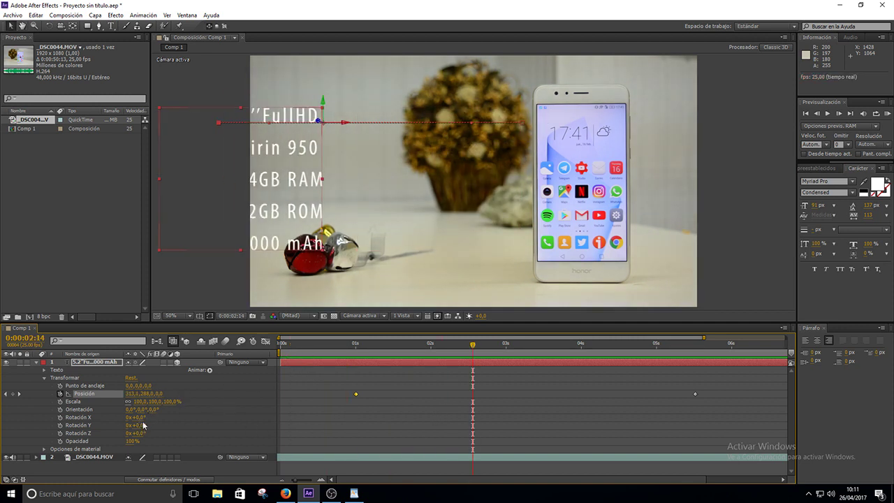
pyautogui.moveTo(139, 417); pyautogui.dragTo(146, 416)
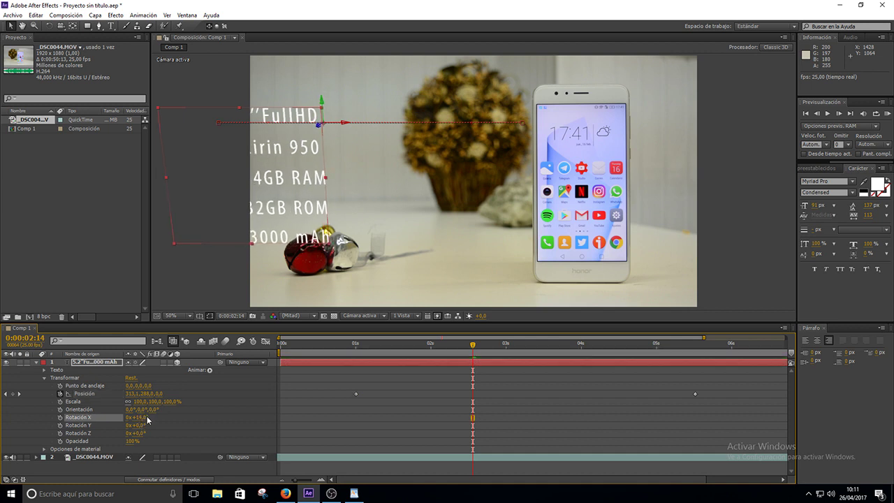
pyautogui.hotkey('ctrl', 'z')
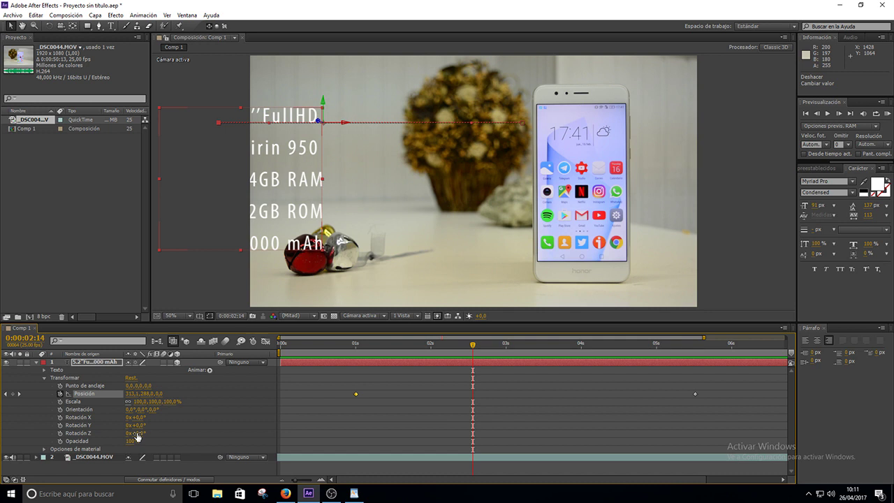
pyautogui.moveTo(140, 424); pyautogui.dragTo(162, 437)
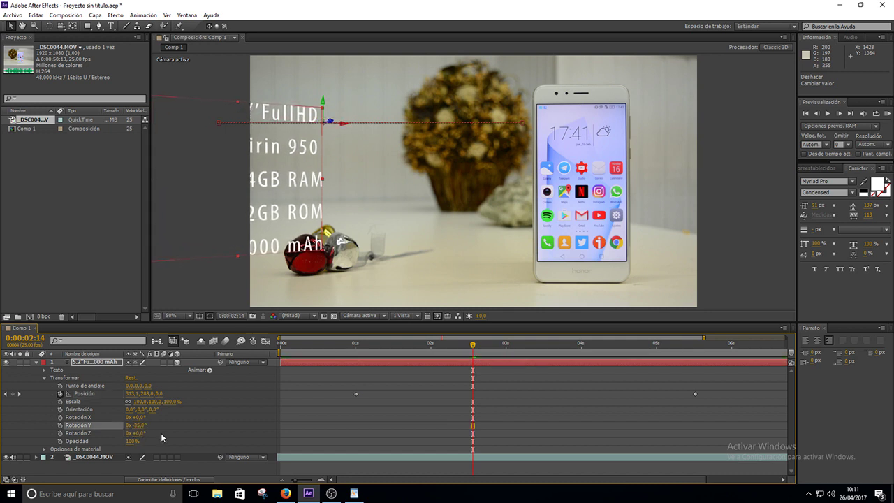
# Step: Enable motion blur on the text layer, preview again, and select both Position keyframes
pyautogui.click(307, 344)
pyautogui.press('space')
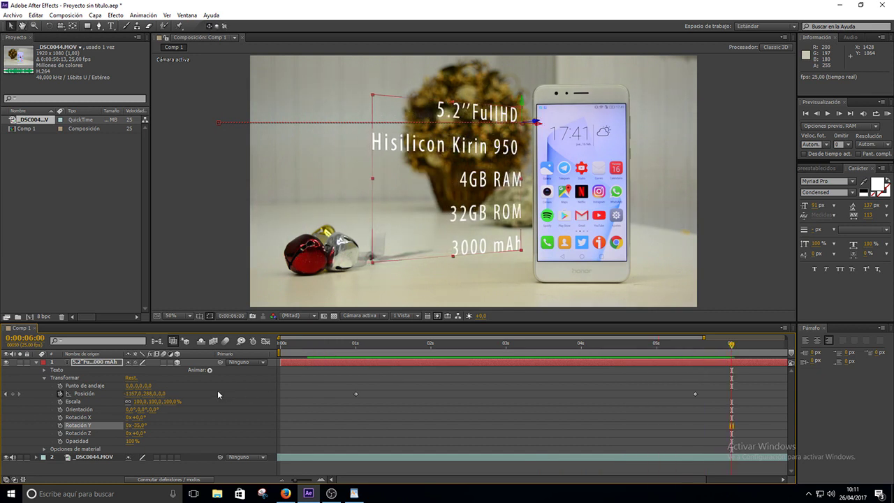
pyautogui.click(163, 362)
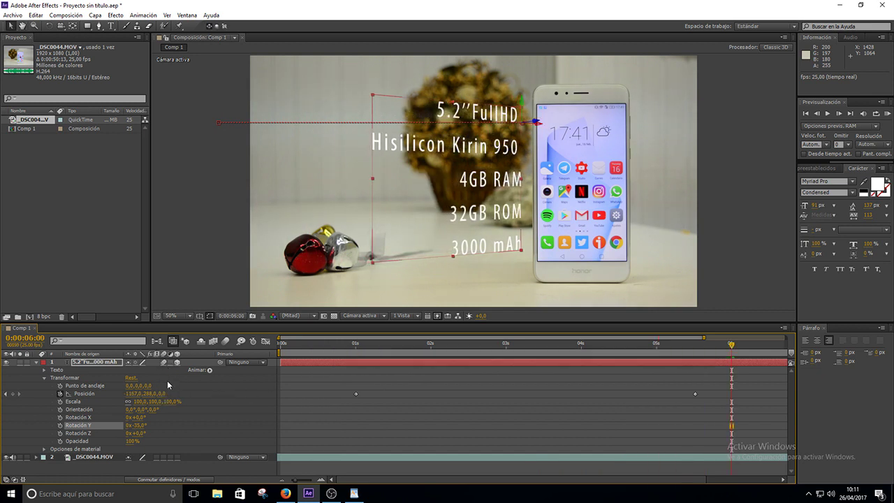
pyautogui.click(330, 347)
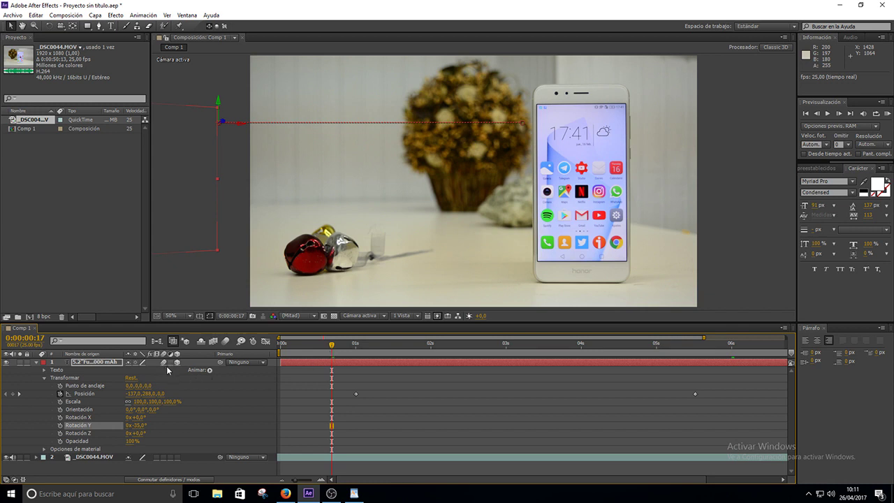
pyautogui.press('space')
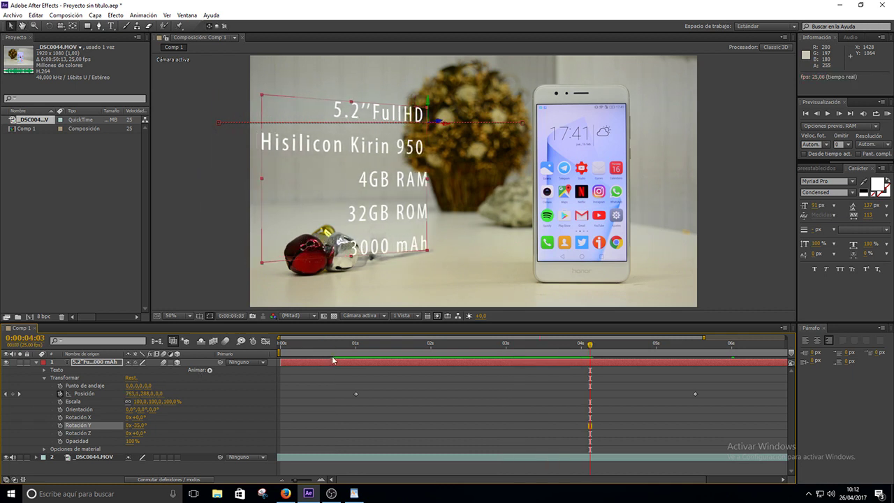
pyautogui.moveTo(704, 390); pyautogui.dragTo(352, 396)
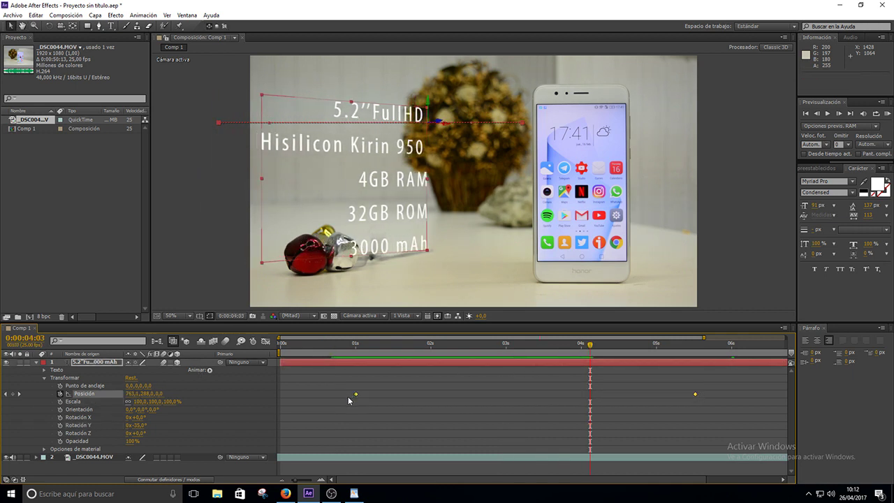
# Step: Apply Animación > Asistente de fotogramas clave > Desaceleración suave to the Position keyframes and preview
pyautogui.click(115, 15)
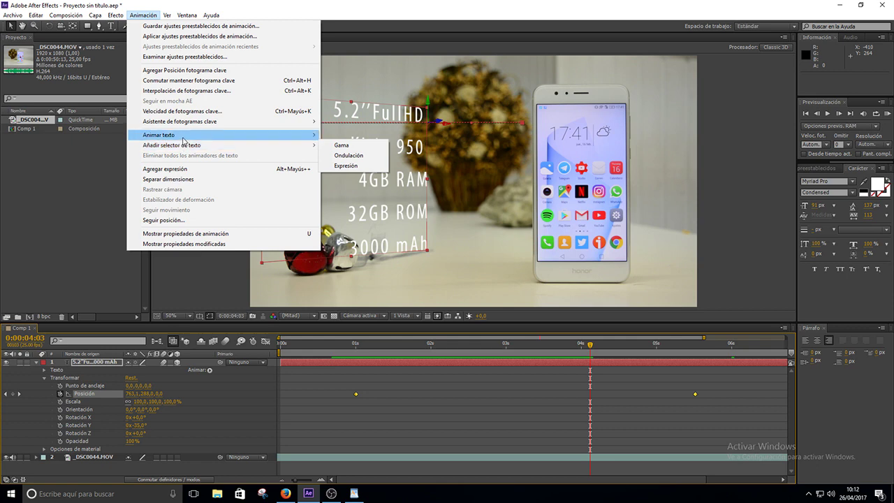
pyautogui.moveTo(184, 140)
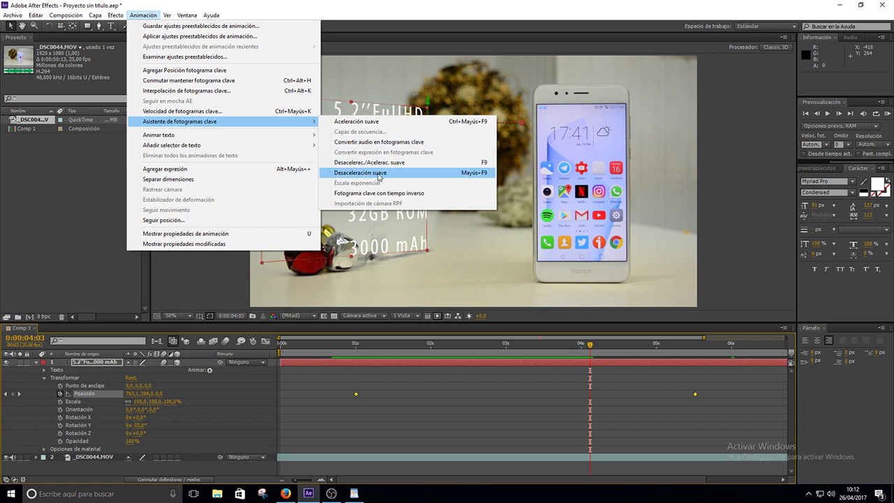
pyautogui.click(379, 174)
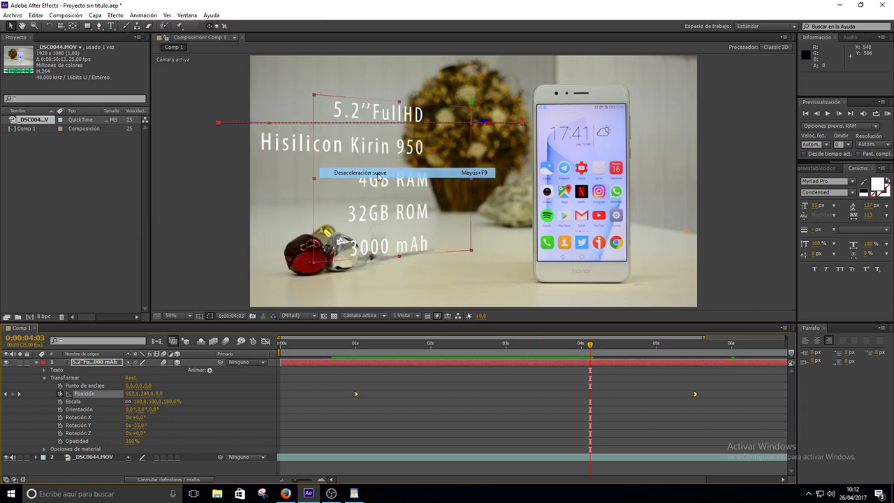
pyautogui.click(329, 353)
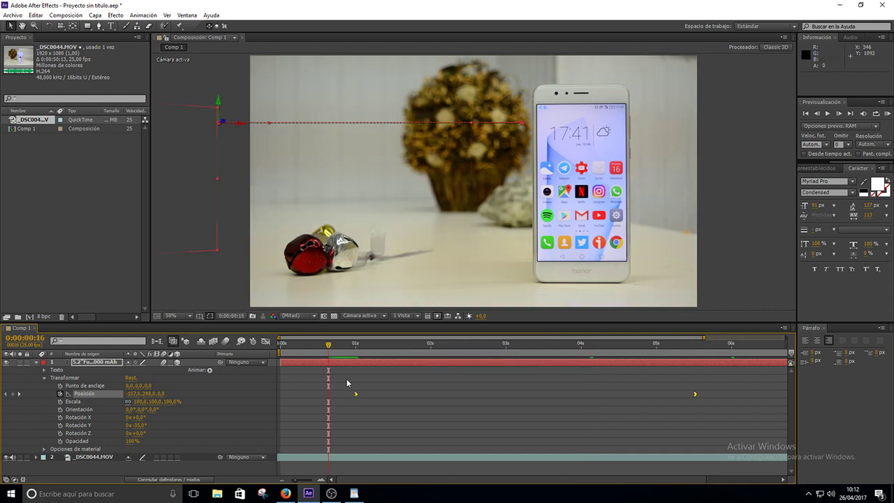
pyautogui.press('space')
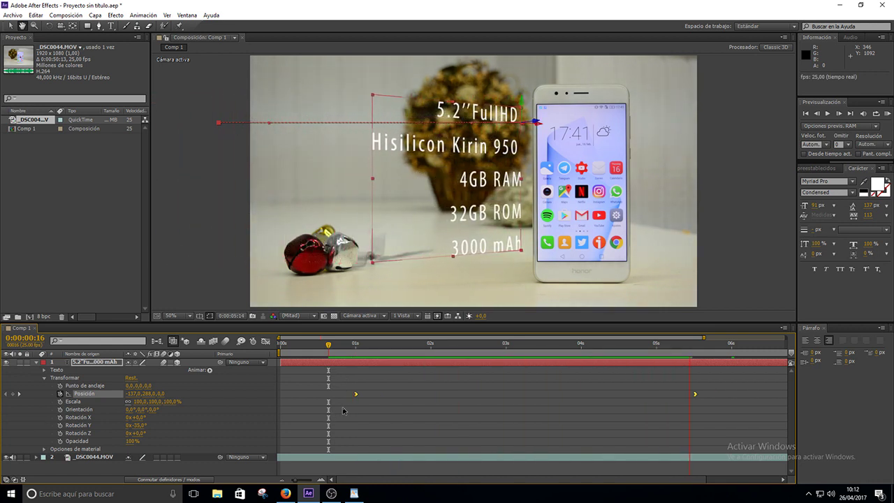
pyautogui.press('space')
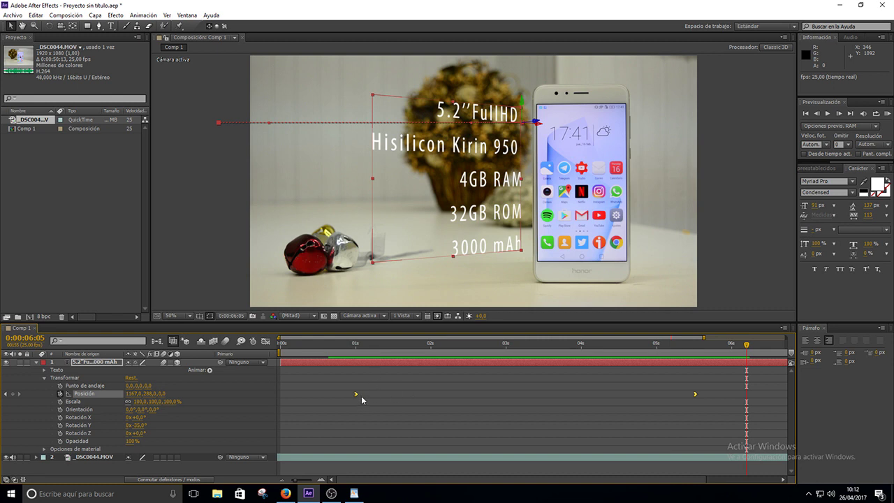
# Step: Shift the Position keyframes earlier, to about 0.8 s and 3.8 s, and preview again
pyautogui.moveTo(695, 393); pyautogui.dragTo(612, 394)
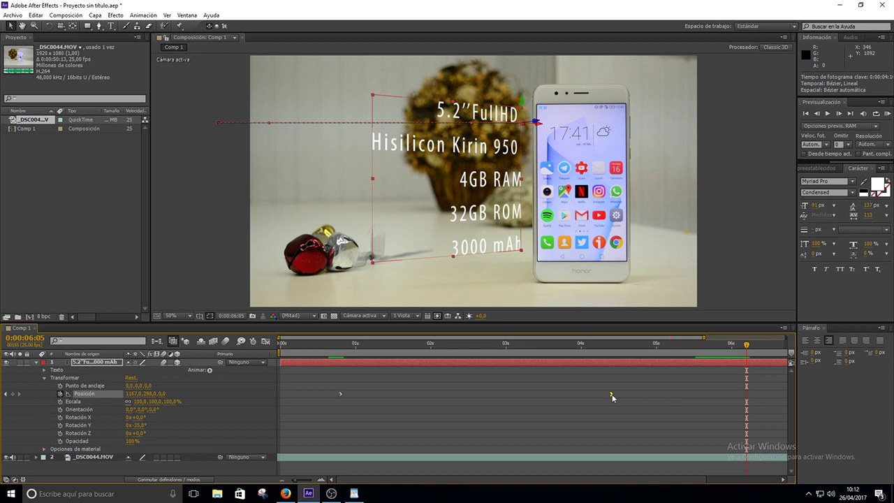
pyautogui.click(327, 353)
pyautogui.press('space')
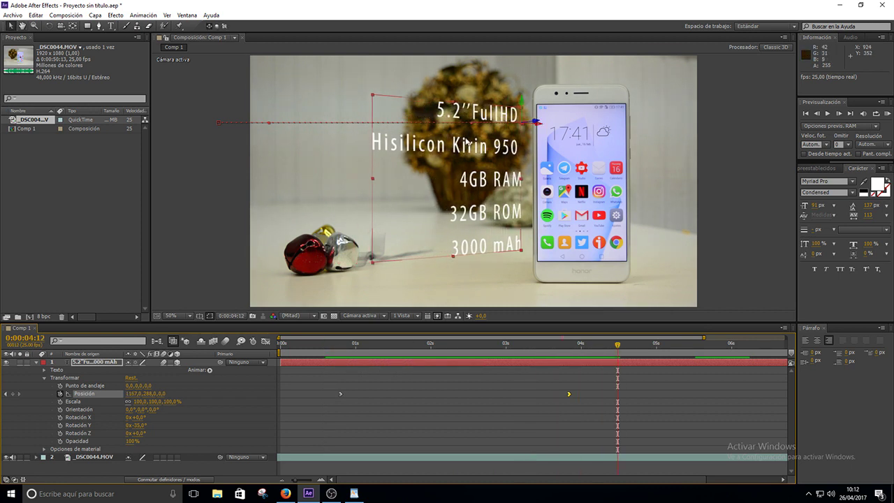
# Step: Select the spec text layer and duplicate it with Ctrl+D, giving five copies
pyautogui.click(113, 365)
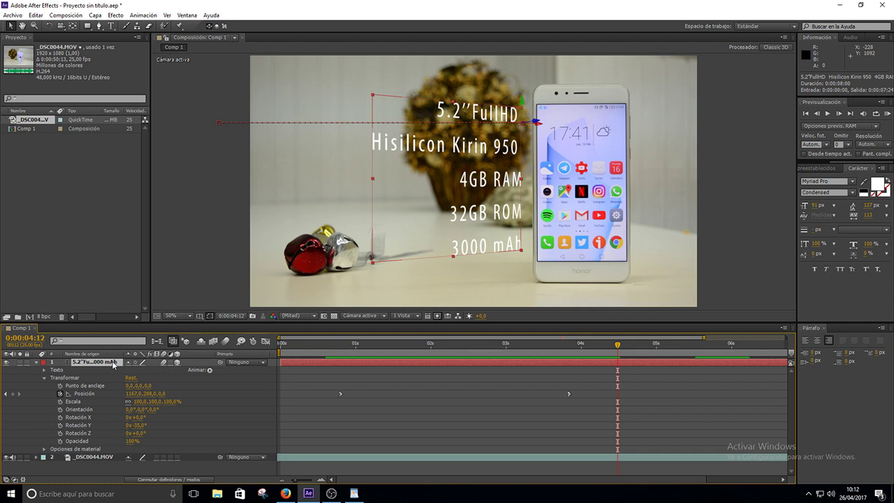
pyautogui.hotkey('ctrl', 'd')
pyautogui.hotkey('ctrl', 'd')
pyautogui.hotkey('ctrl', 'd')
pyautogui.hotkey('ctrl', 'd')
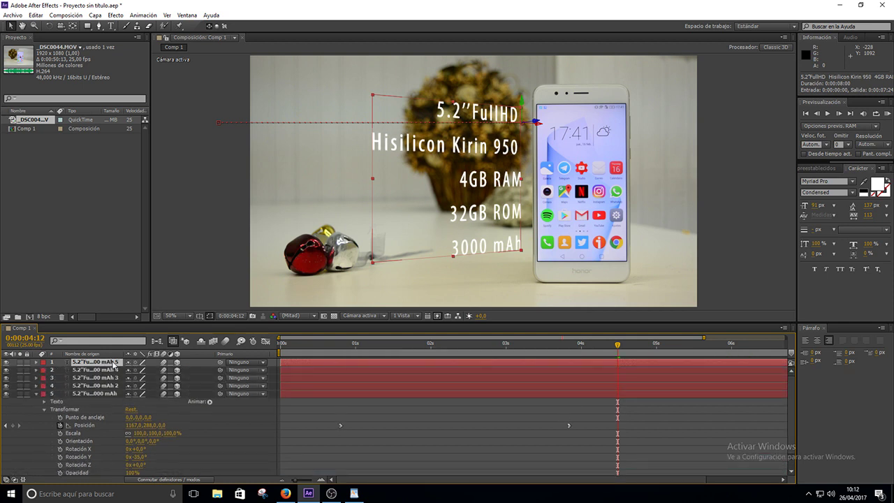
# Step: Hide layers 1–4 and trim layer 5's text to only 5.2''FullHD
pyautogui.click(118, 394)
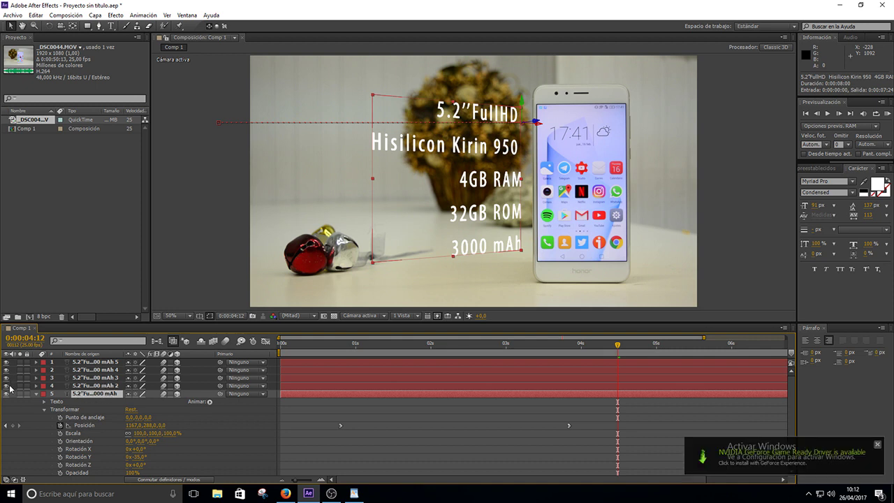
pyautogui.moveTo(6, 376); pyautogui.dragTo(6, 362)
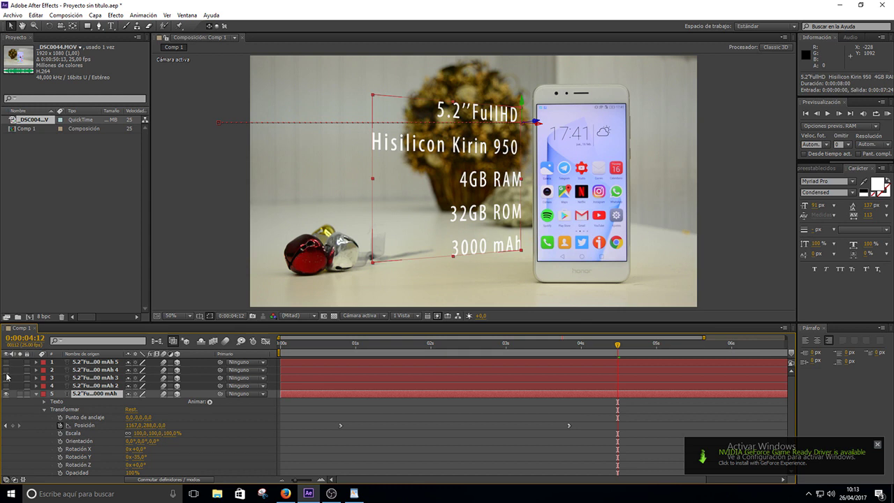
pyautogui.doubleClick(86, 395)
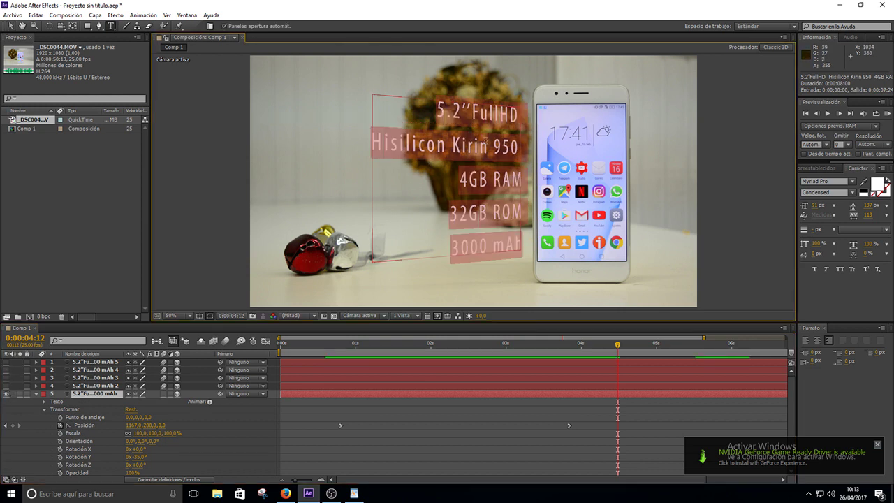
pyautogui.click(519, 115)
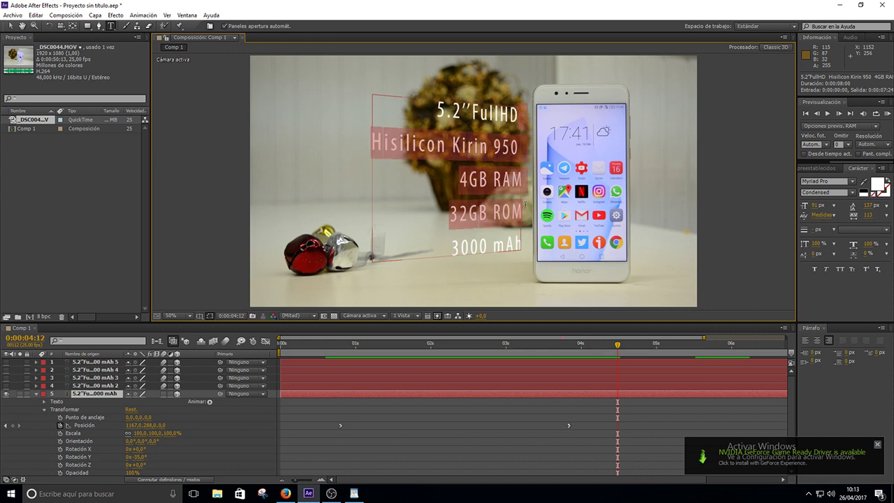
pyautogui.moveTo(519, 115); pyautogui.dragTo(533, 250)
pyautogui.press('BackSpace')
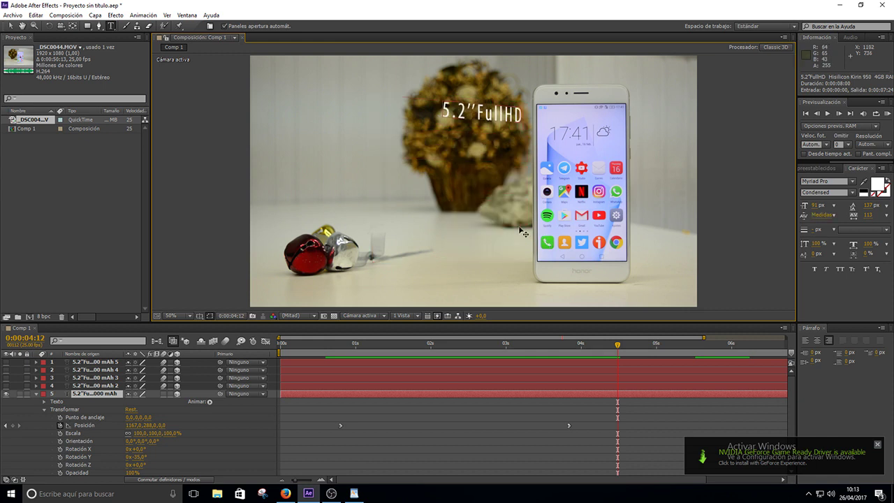
# Step: Trim layer 4's text to only Hisilicon Kirin 950, then show layer 5 again
pyautogui.click(7, 394)
pyautogui.click(7, 385)
pyautogui.click(82, 386)
pyautogui.doubleClick(461, 120)
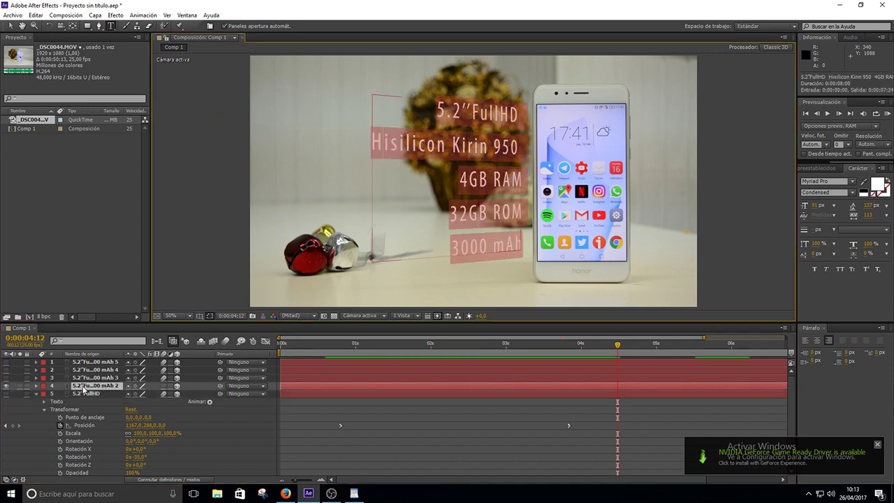
pyautogui.moveTo(522, 149); pyautogui.dragTo(535, 312)
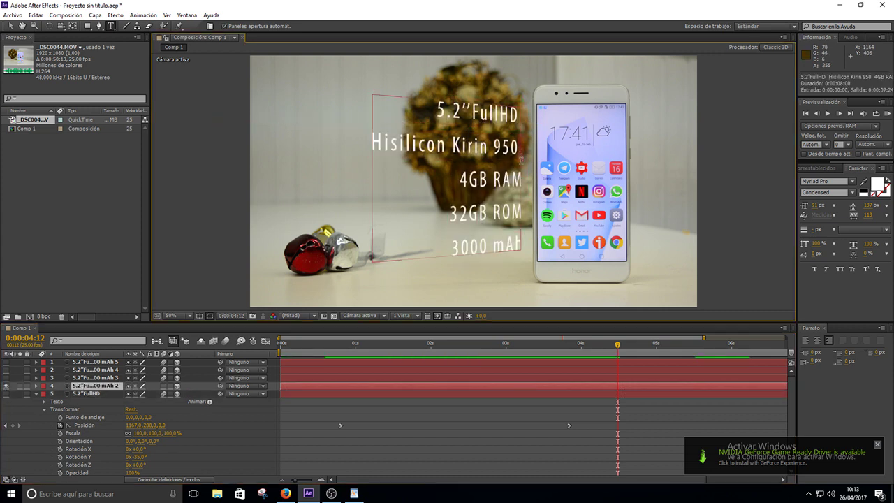
pyautogui.press('BackSpace')
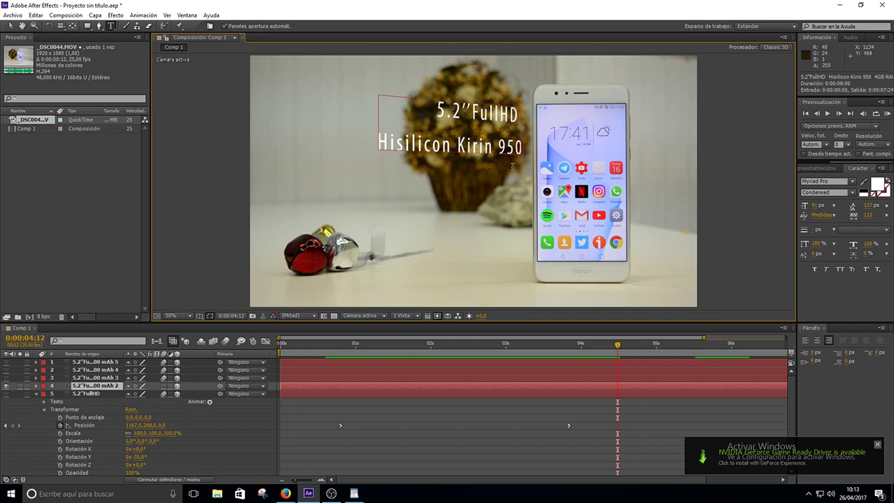
pyautogui.click(518, 121)
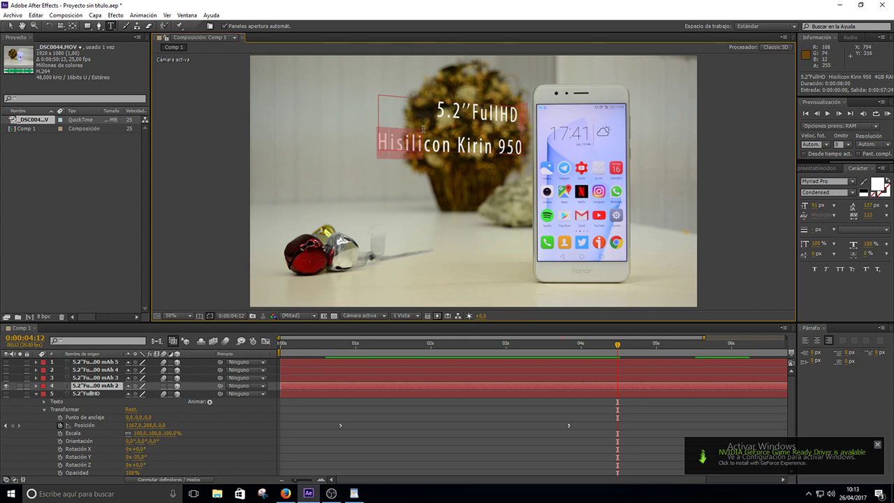
pyautogui.moveTo(519, 117); pyautogui.dragTo(431, 116)
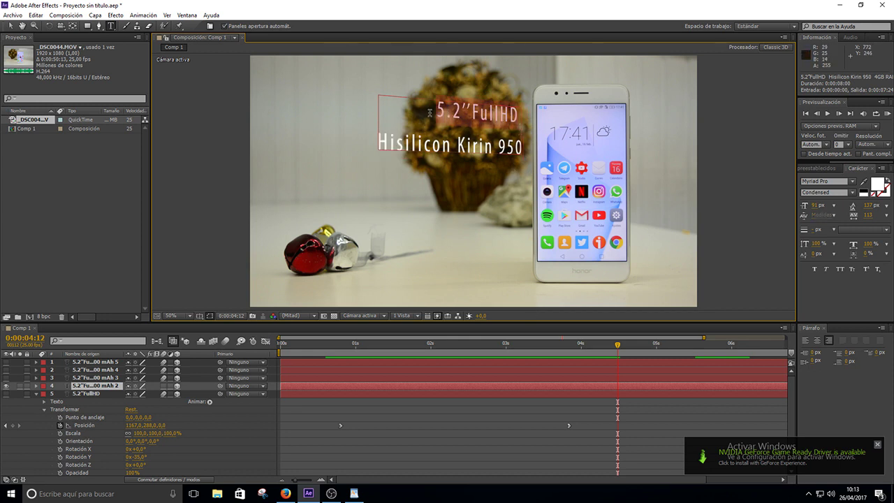
pyautogui.press('BackSpace')
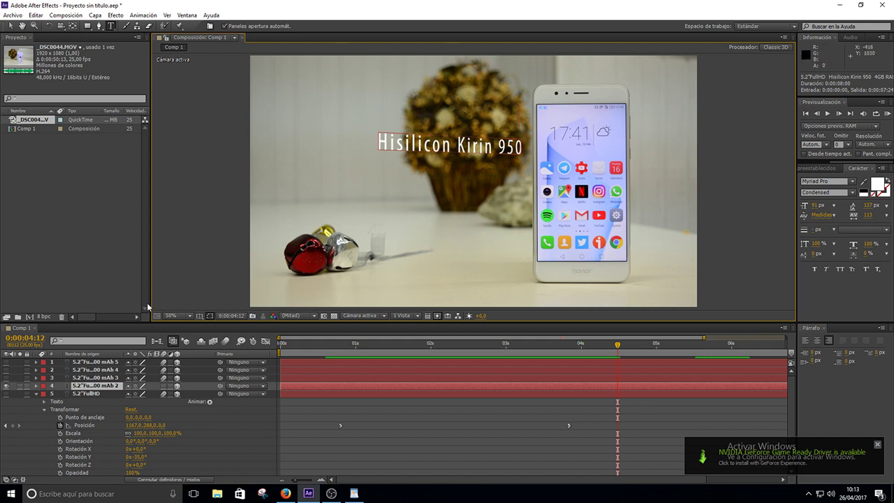
pyautogui.click(7, 394)
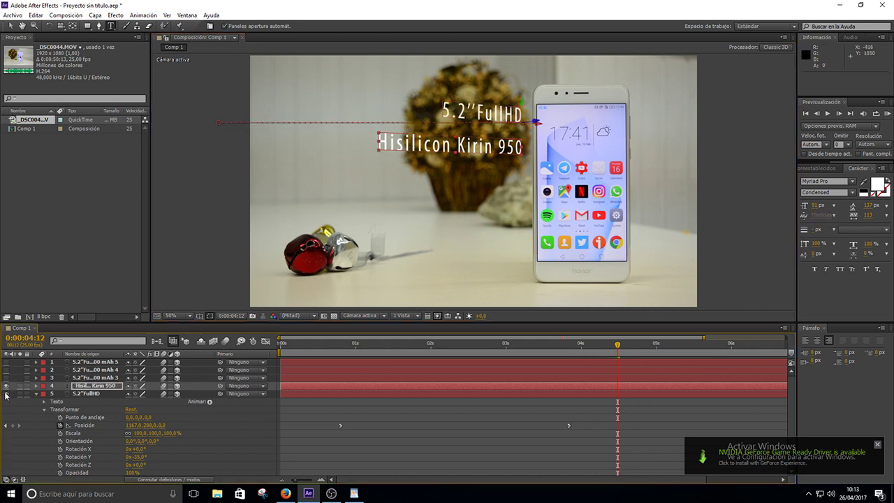
# Step: Trim layer 3's text to only 4GB RAM and nudge that line down
pyautogui.moveTo(5, 394); pyautogui.dragTo(7, 362)
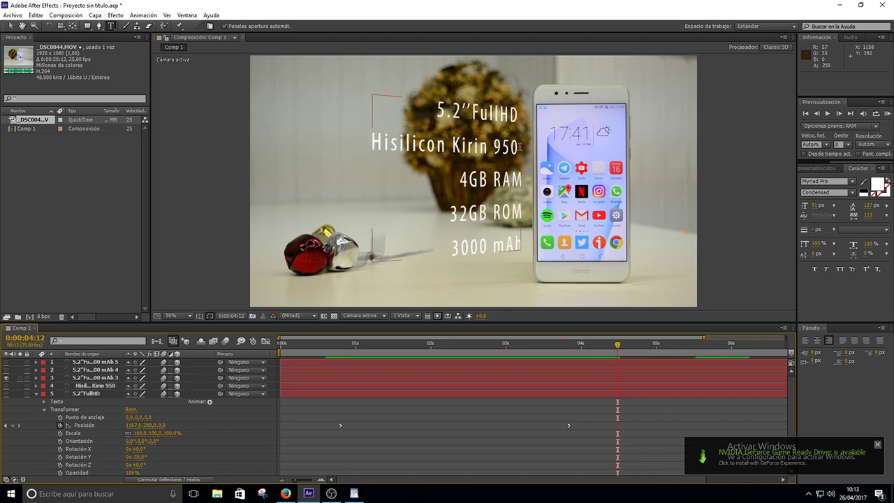
pyautogui.moveTo(484, 129); pyautogui.dragTo(431, 106)
pyautogui.press('BackSpace')
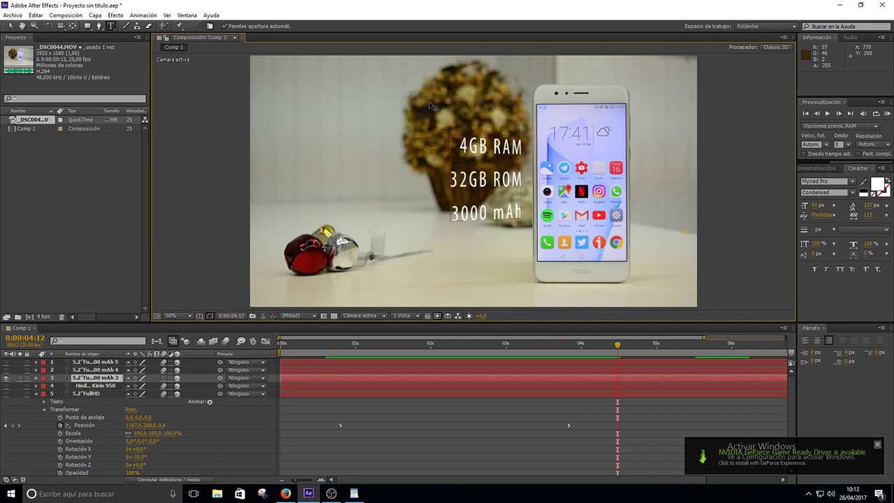
pyautogui.moveTo(521, 148); pyautogui.dragTo(511, 229)
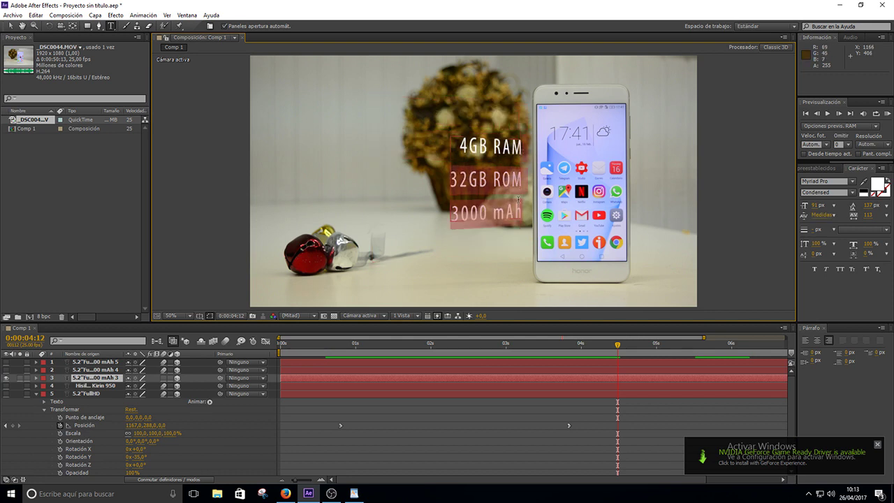
pyautogui.press('BackSpace')
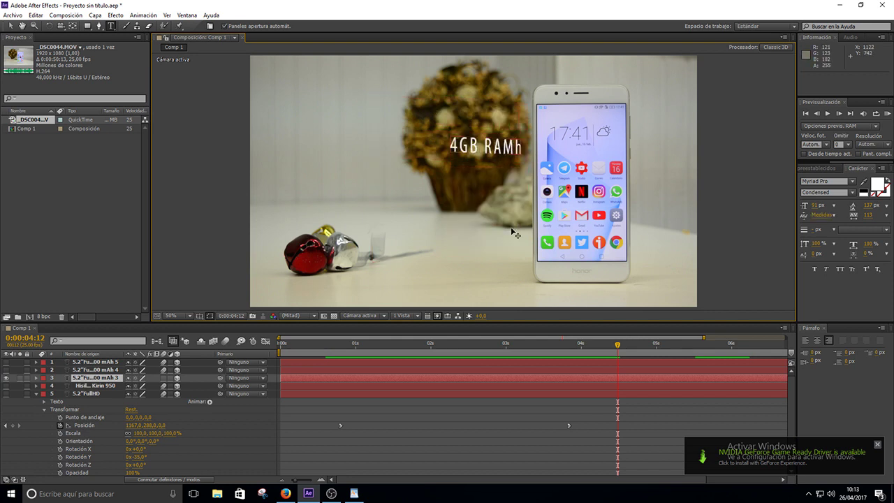
pyautogui.press('Delete')
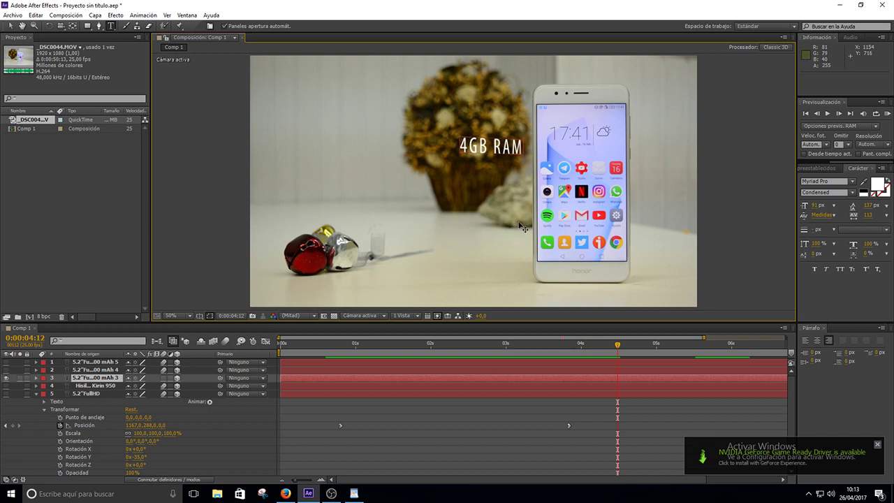
pyautogui.click(6, 385)
pyautogui.click(6, 386)
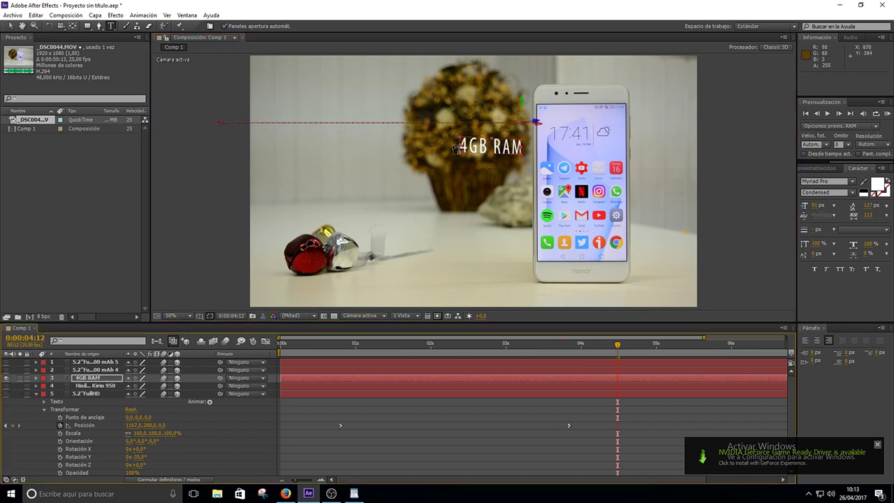
pyautogui.moveTo(461, 143); pyautogui.dragTo(466, 161)
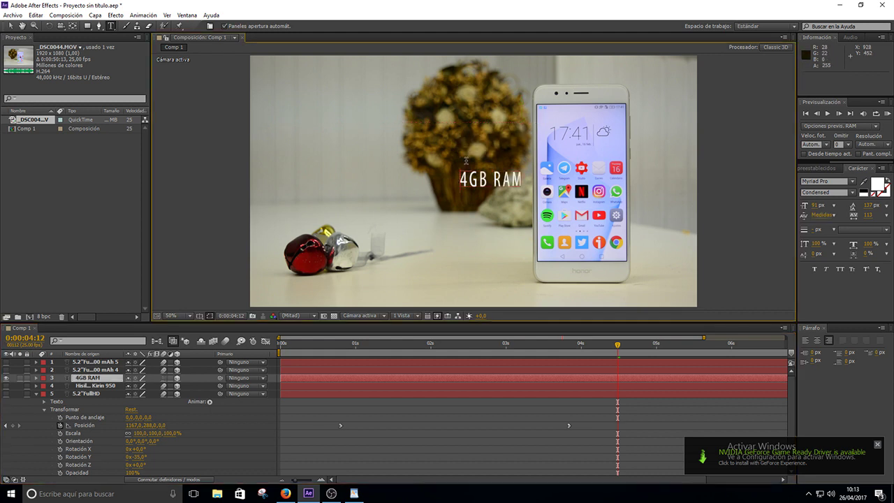
pyautogui.keyDown('alt'); pyautogui.click(6, 378); pyautogui.keyUp('alt')
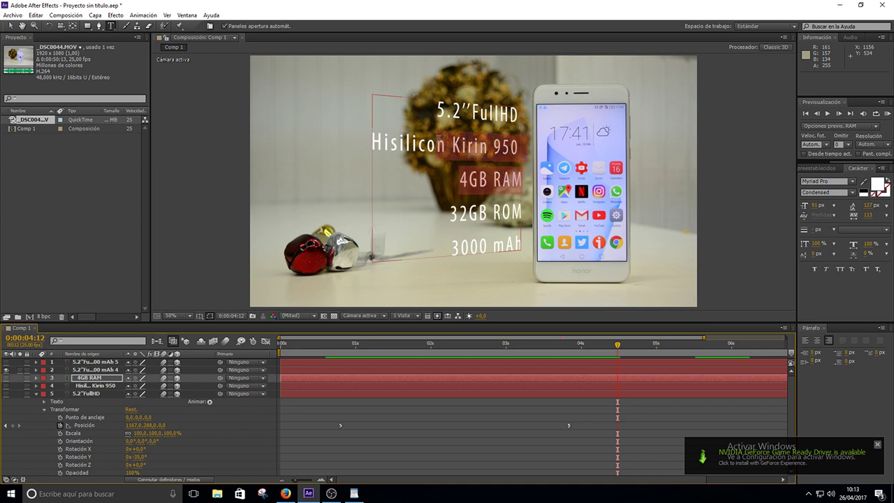
# Step: Trim layer 2 to 32GB ROM and layer 1 to 3000 mAh, with all five layers visible
pyautogui.moveTo(519, 180); pyautogui.dragTo(417, 113)
pyautogui.press('BackSpace')
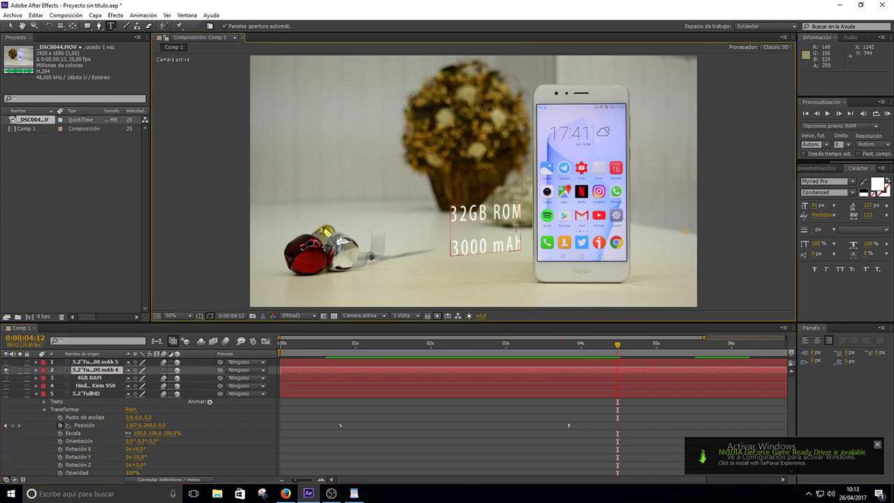
pyautogui.moveTo(519, 241); pyautogui.dragTo(451, 246)
pyautogui.press('BackSpace')
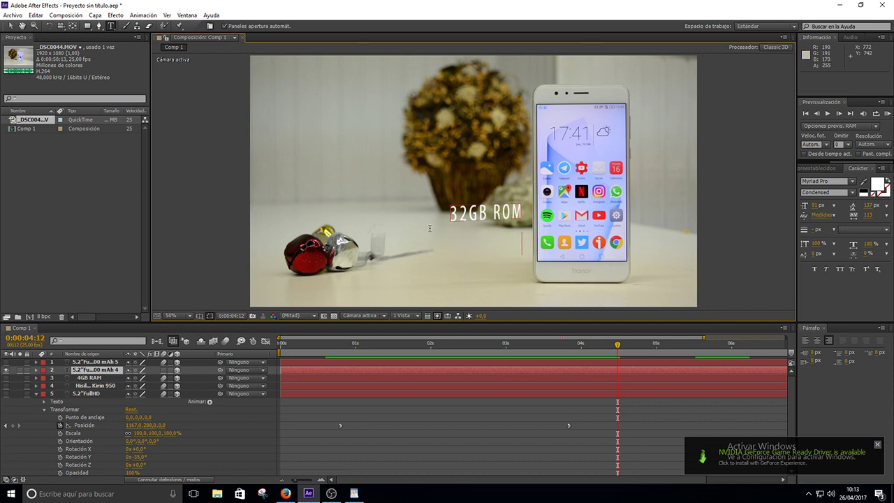
pyautogui.click(19, 369)
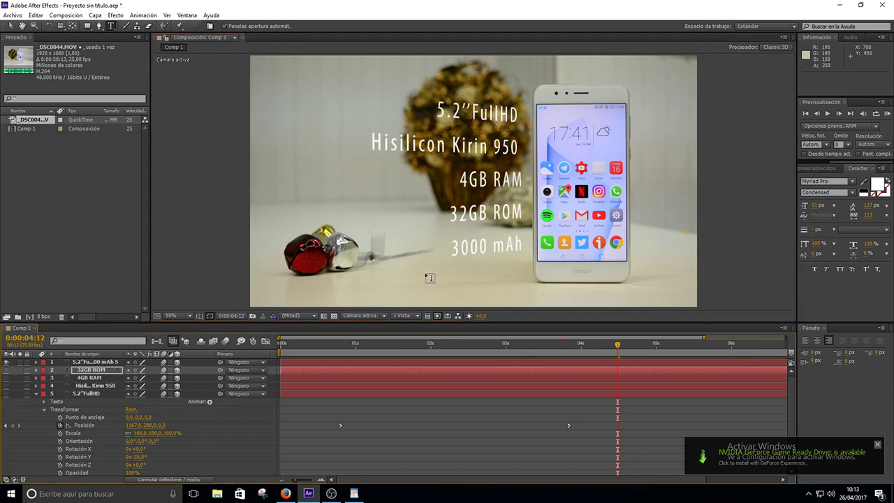
pyautogui.click(511, 216)
pyautogui.moveTo(519, 213)
pyautogui.mouseDown()
pyautogui.moveTo(399, 72)
pyautogui.moveTo(405, 82)
pyautogui.mouseUp()
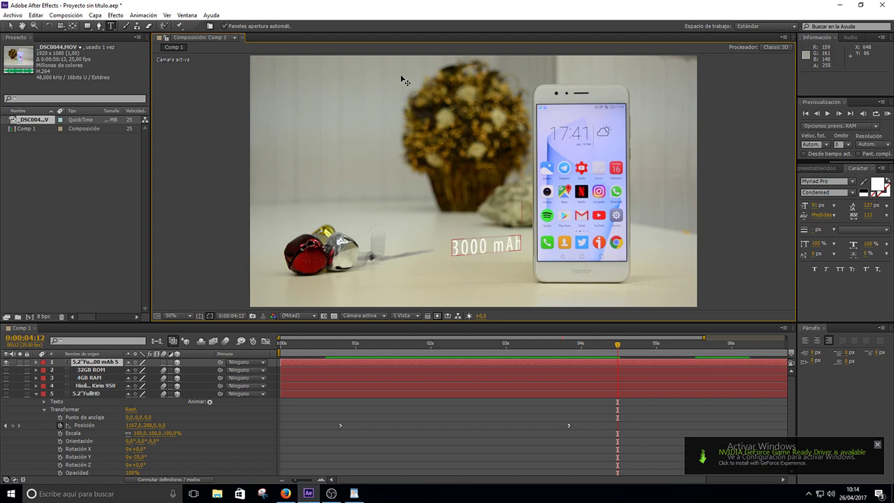
pyautogui.moveTo(7, 371); pyautogui.dragTo(7, 395)
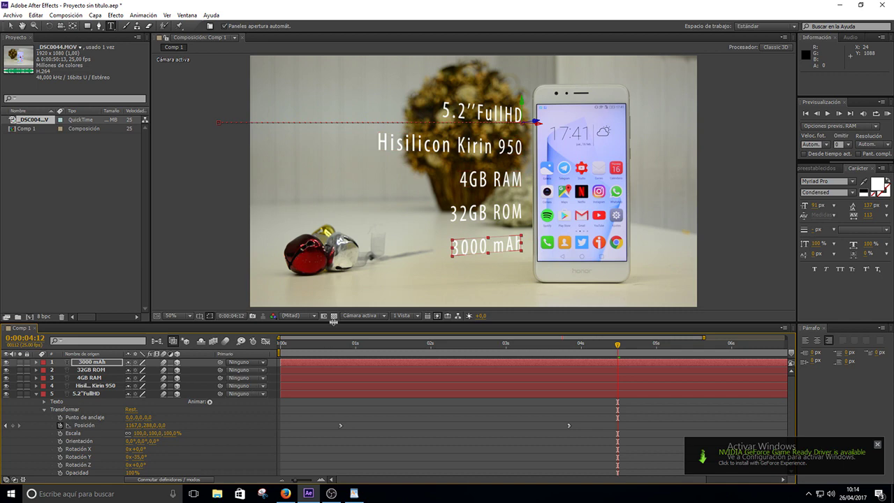
# Step: Offset the layer bars so Kirin 950 starts ~1 s, then 4GB RAM, 32GB ROM ~2.9 s, 3000 mAh ~4 s
pyautogui.moveTo(334, 321); pyautogui.dragTo(322, 216)
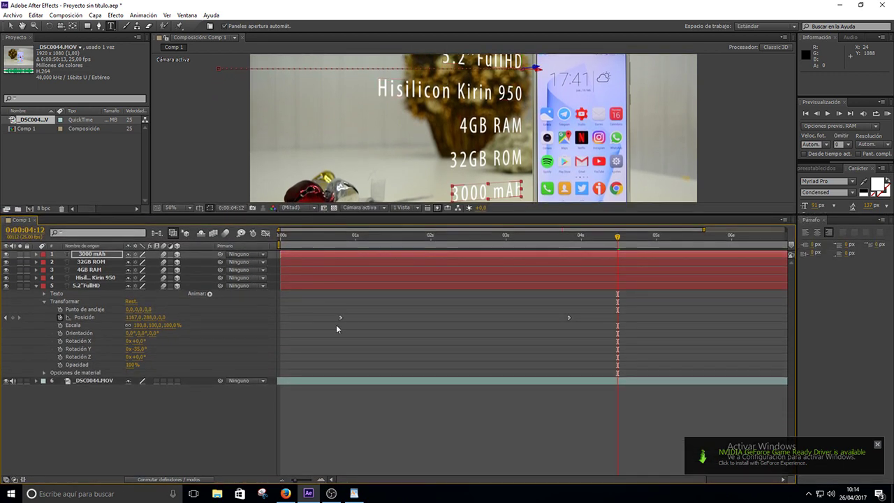
pyautogui.click(37, 278)
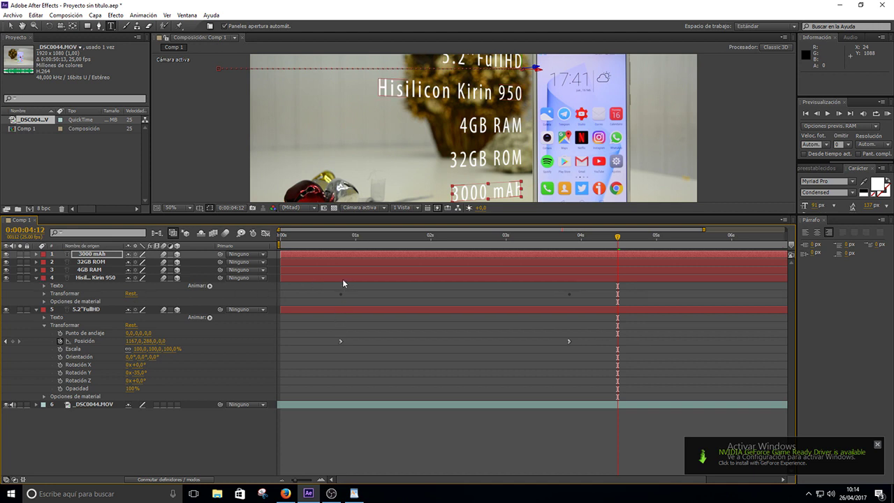
pyautogui.moveTo(336, 277); pyautogui.dragTo(397, 280)
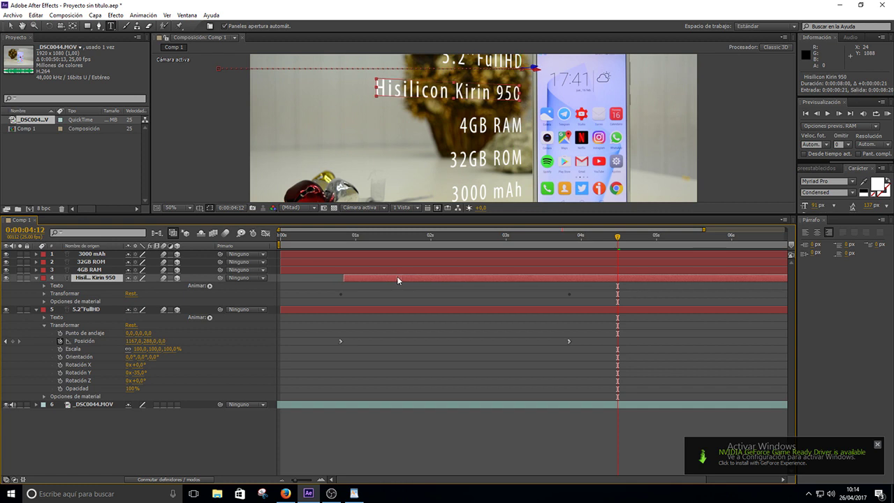
pyautogui.moveTo(325, 270); pyautogui.dragTo(449, 269)
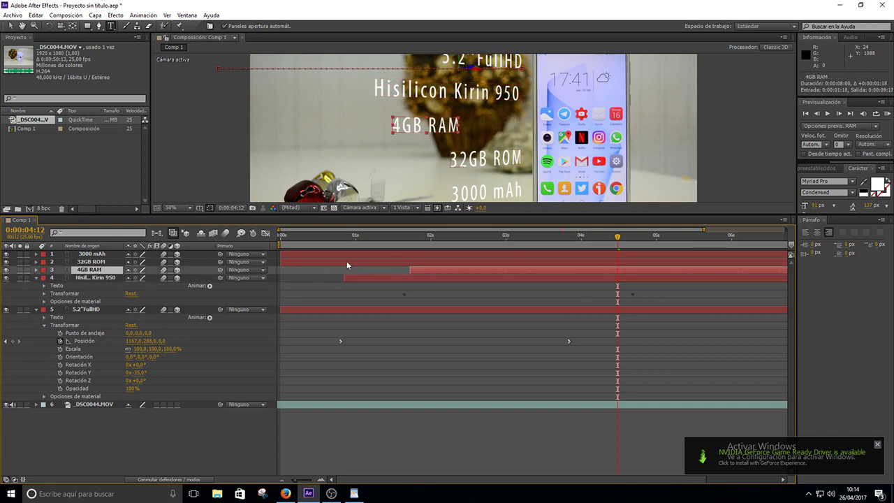
pyautogui.moveTo(347, 263); pyautogui.dragTo(561, 253)
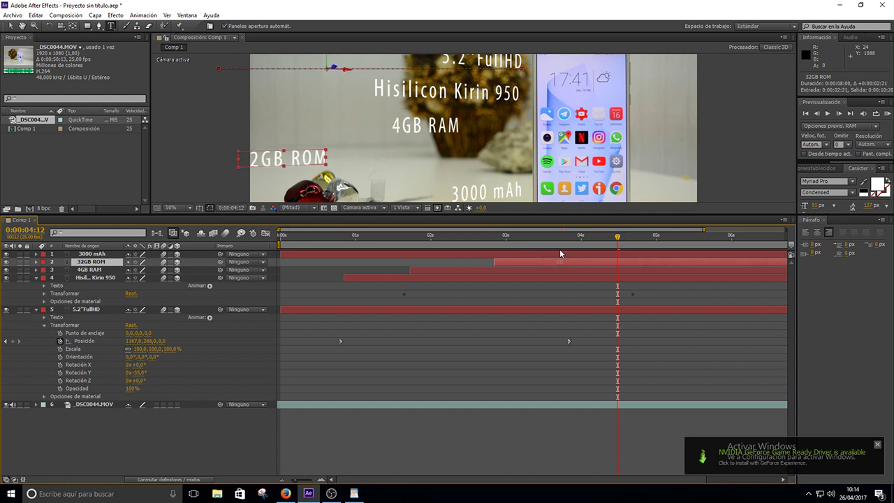
pyautogui.moveTo(379, 253); pyautogui.dragTo(679, 244)
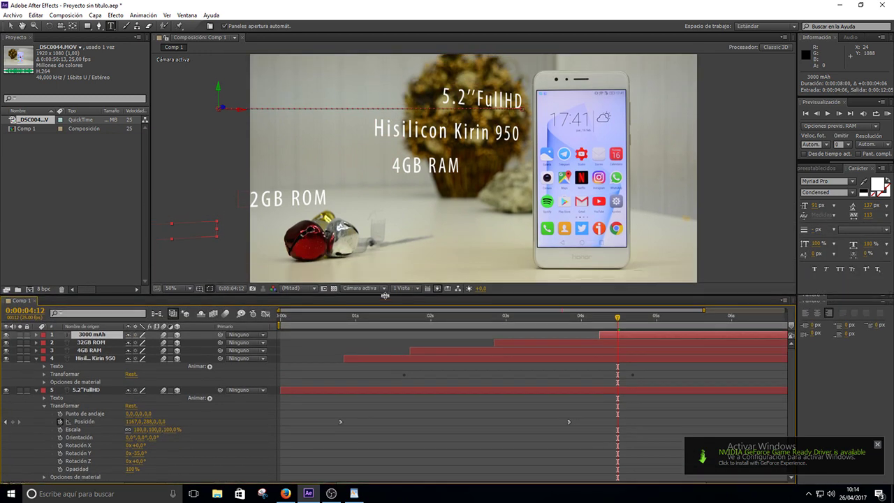
pyautogui.moveTo(385, 213); pyautogui.dragTo(385, 294)
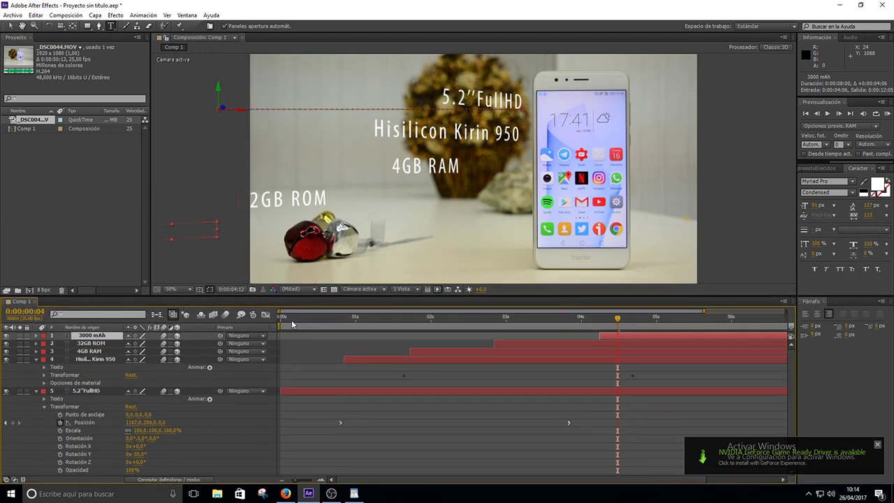
# Step: RAM-preview the composition from 0 to watch the staggered slide-in
pyautogui.click(292, 321)
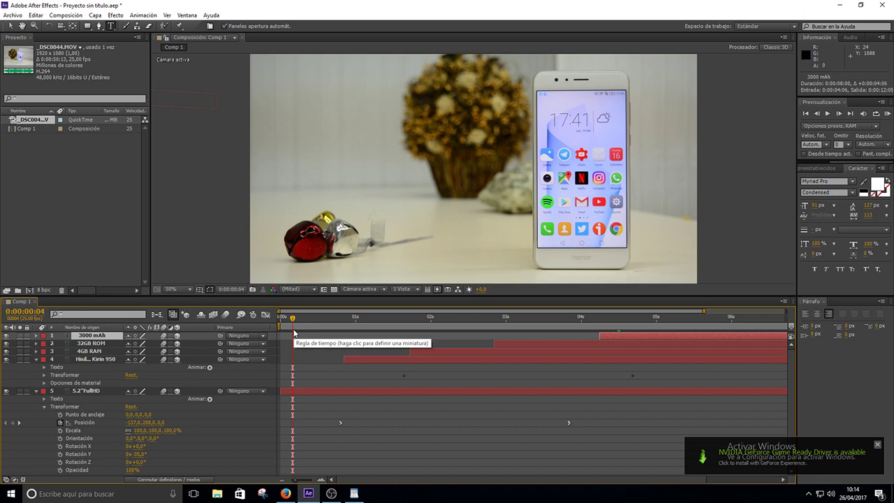
pyautogui.press('KP_0')
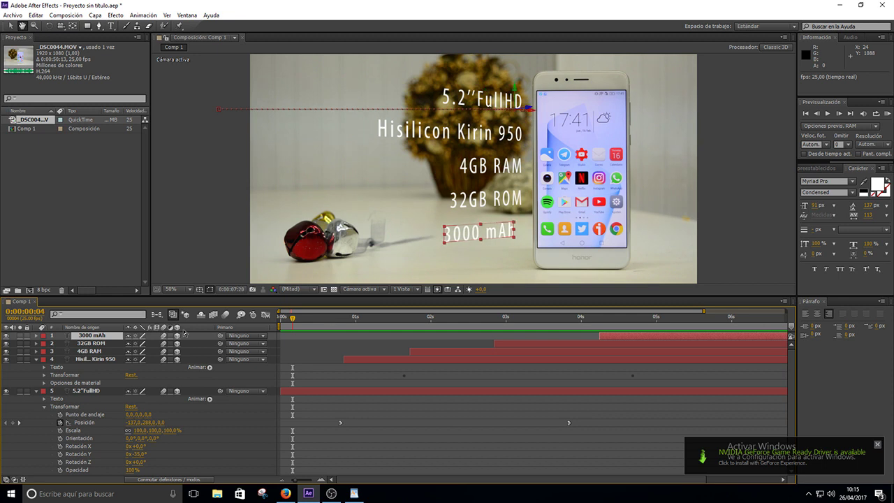
pyautogui.hotkey('ctrl', 't')
# Step: Collapse the layer property twirls and select the 5.2"FullHD layer
pyautogui.click(36, 359)
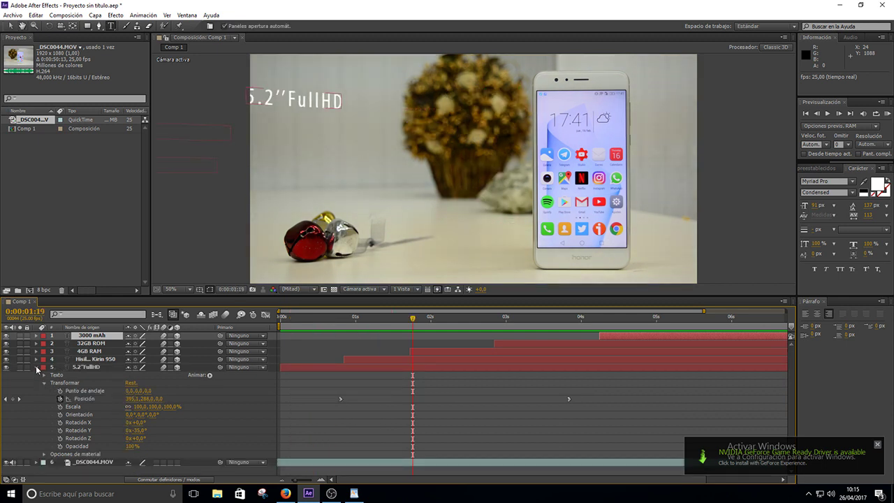
pyautogui.click(37, 367)
pyautogui.click(63, 398)
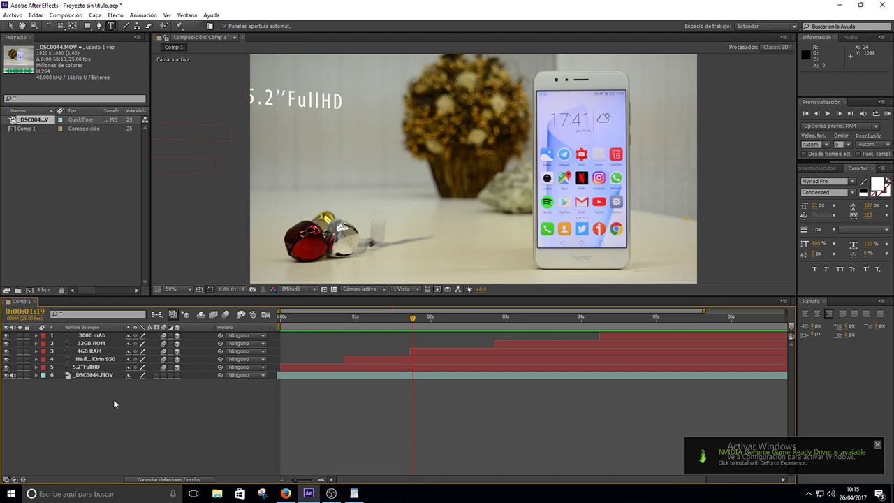
pyautogui.click(104, 350)
pyautogui.click(610, 316)
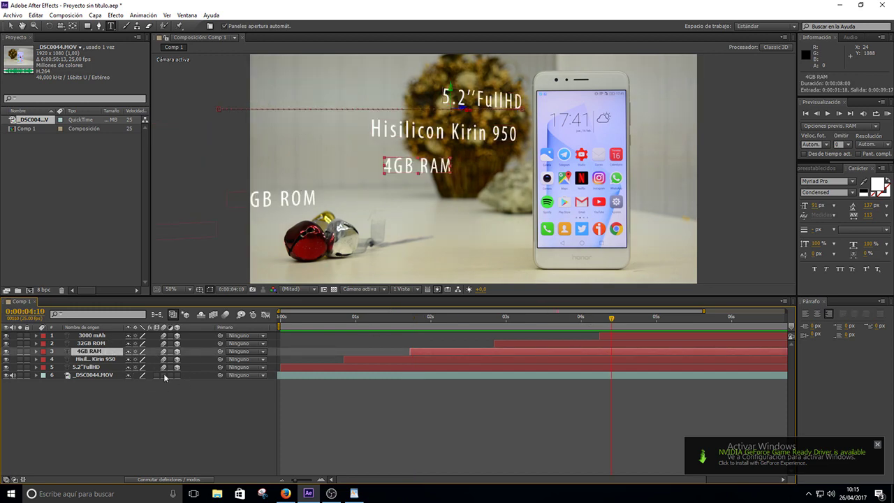
pyautogui.click(90, 367)
# Step: From the 5.2"FullHD layer's context menu, choose Modo de fusión > Diferencia clásica
pyautogui.rightClick(100, 370)
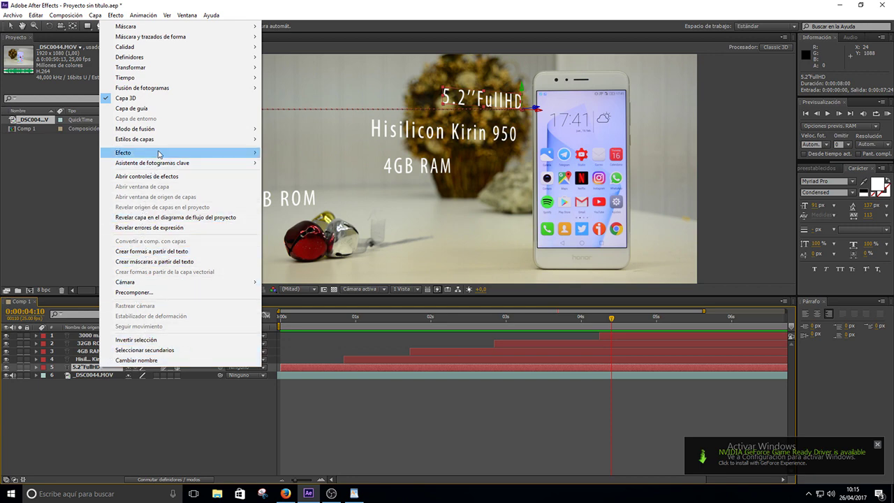
pyautogui.moveTo(233, 133)
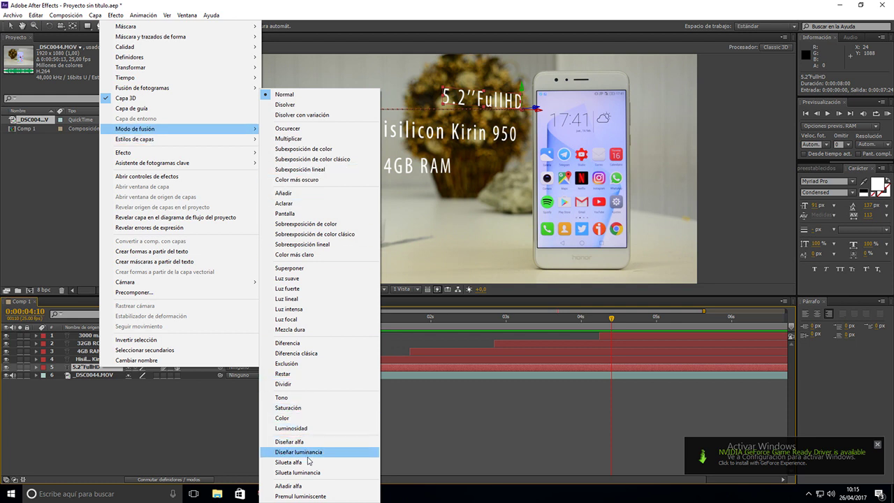
pyautogui.click(298, 355)
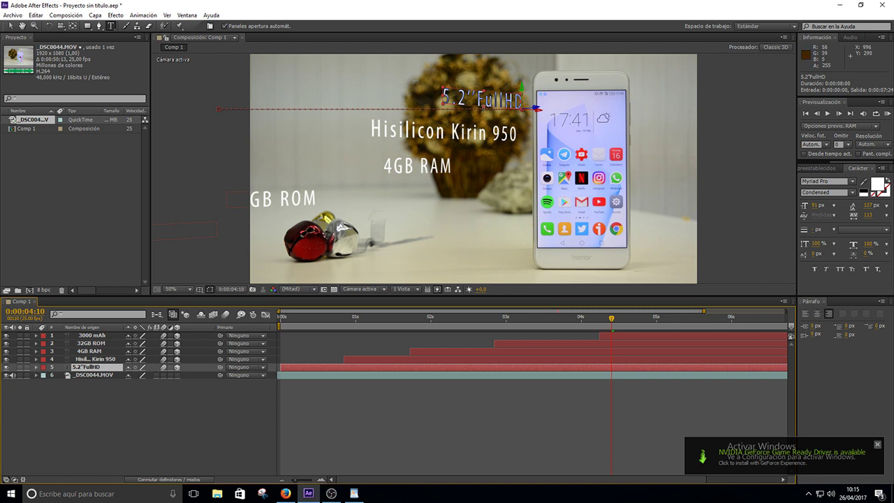